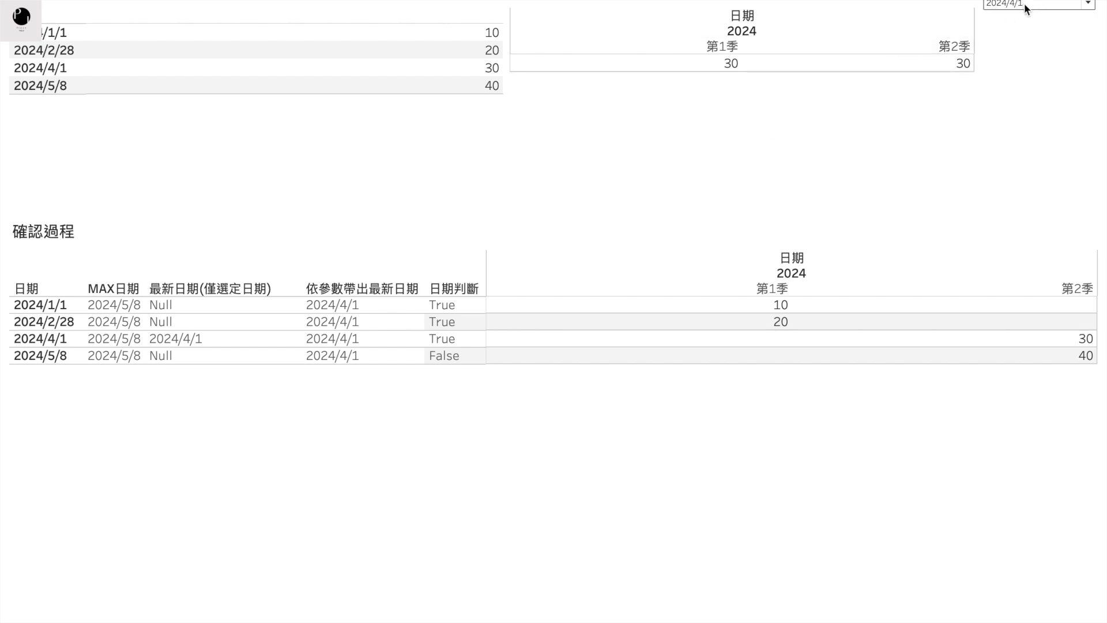
Set the dashboard's date selection parameter to 2024/5/8
mouse_move(729, 65)
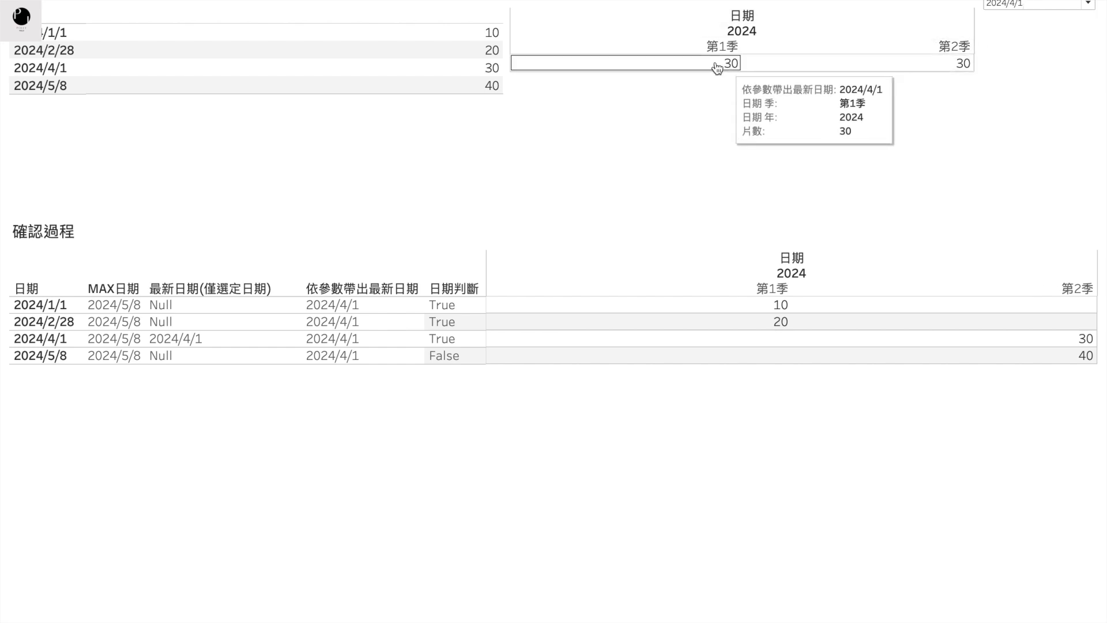
click(1050, 3)
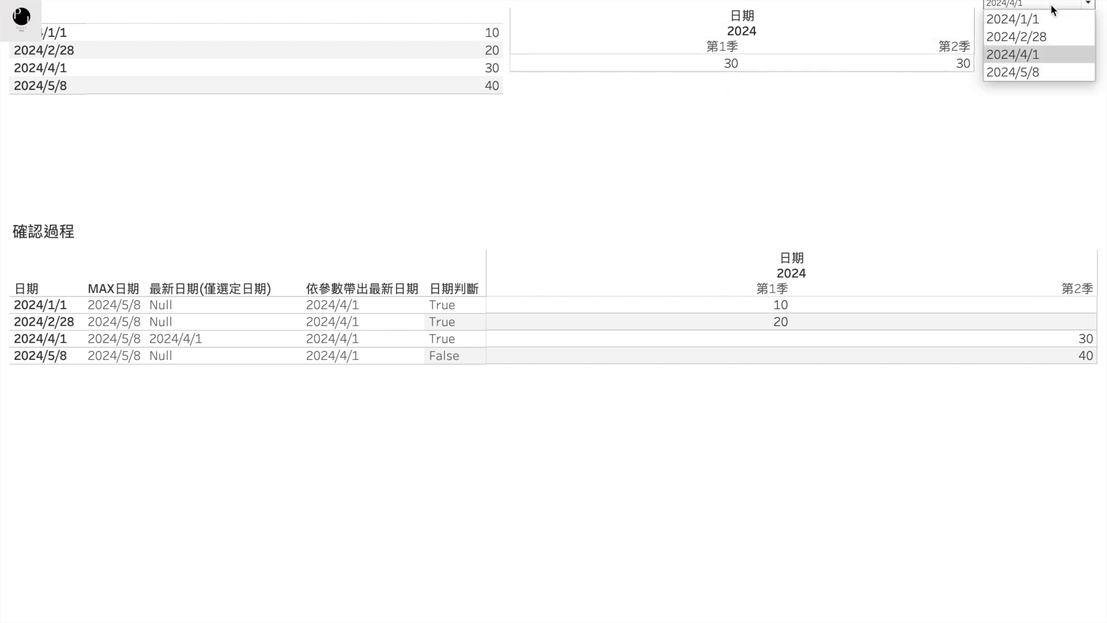
click(1029, 73)
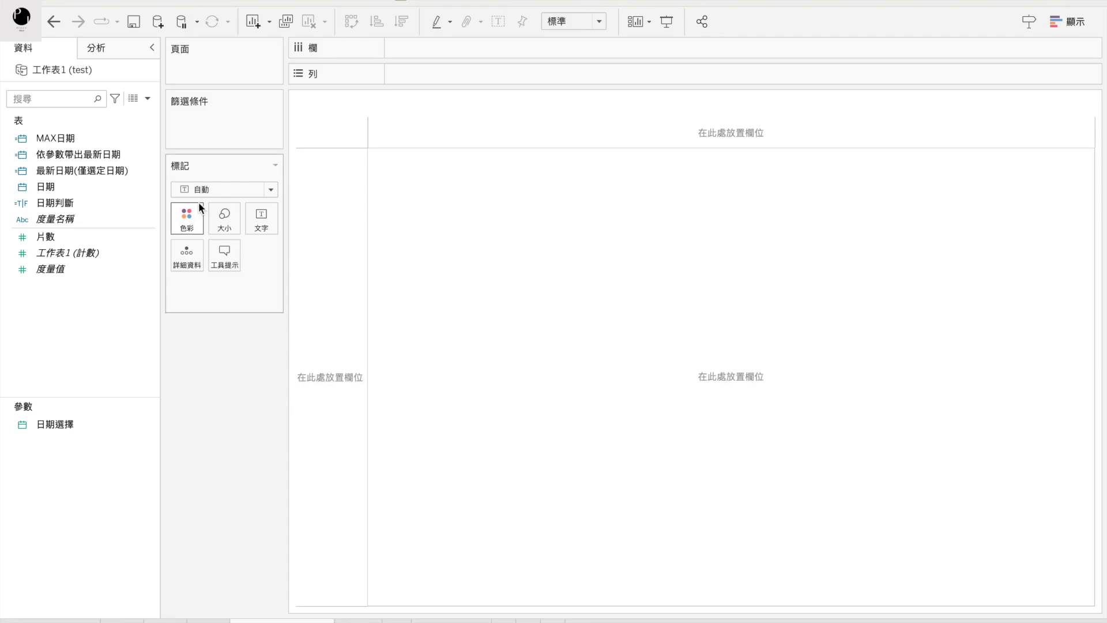
Build a table showing the sum of 片數 by 日期, with columns expanded to year and quarter
click(52, 188)
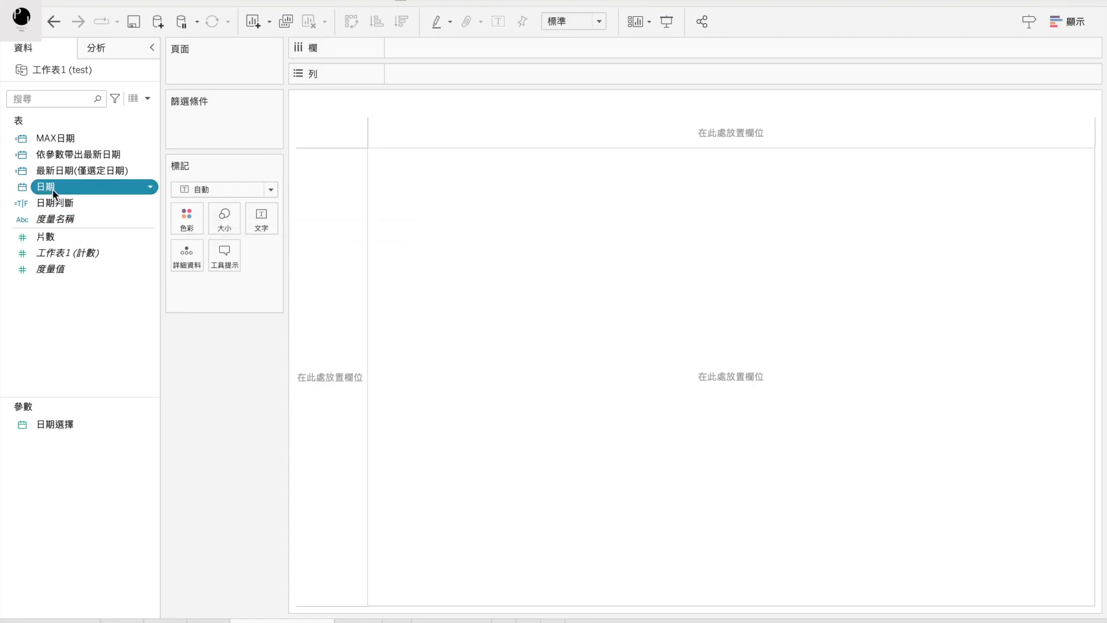
double_click(53, 189)
click(68, 238)
double_click(68, 241)
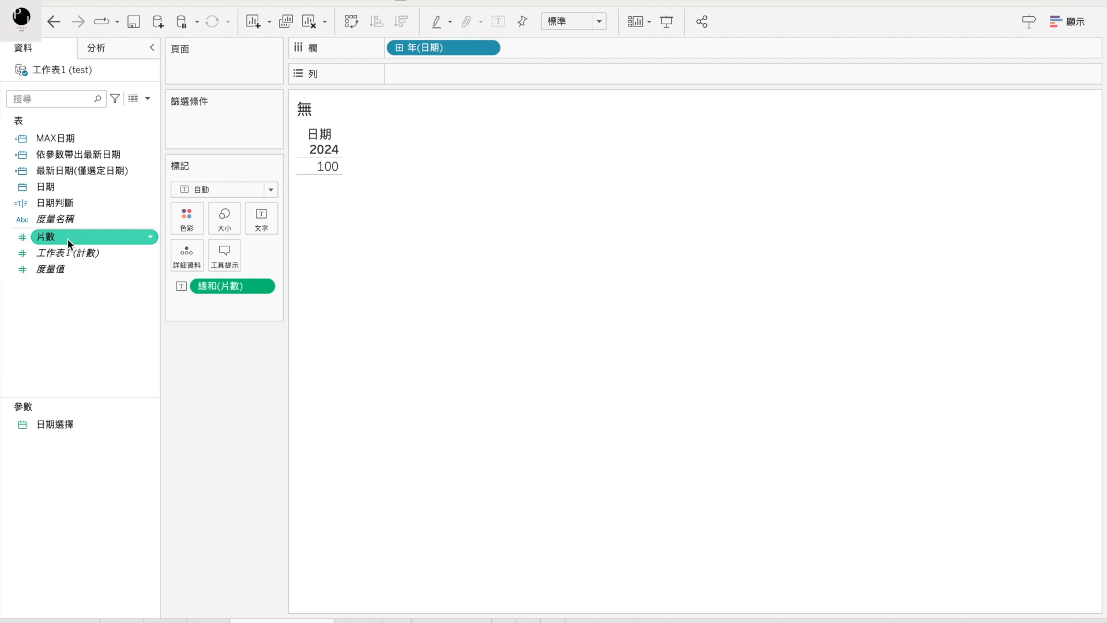
click(398, 47)
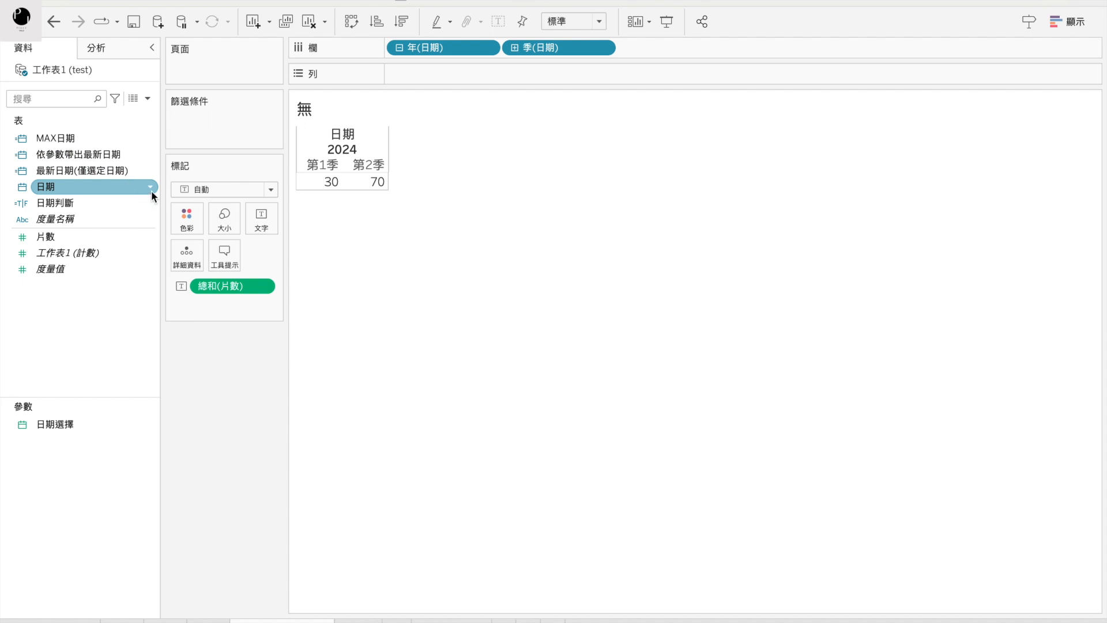
Add a 日期 filter at the 年/月/日 level with all dates selected
click(150, 188)
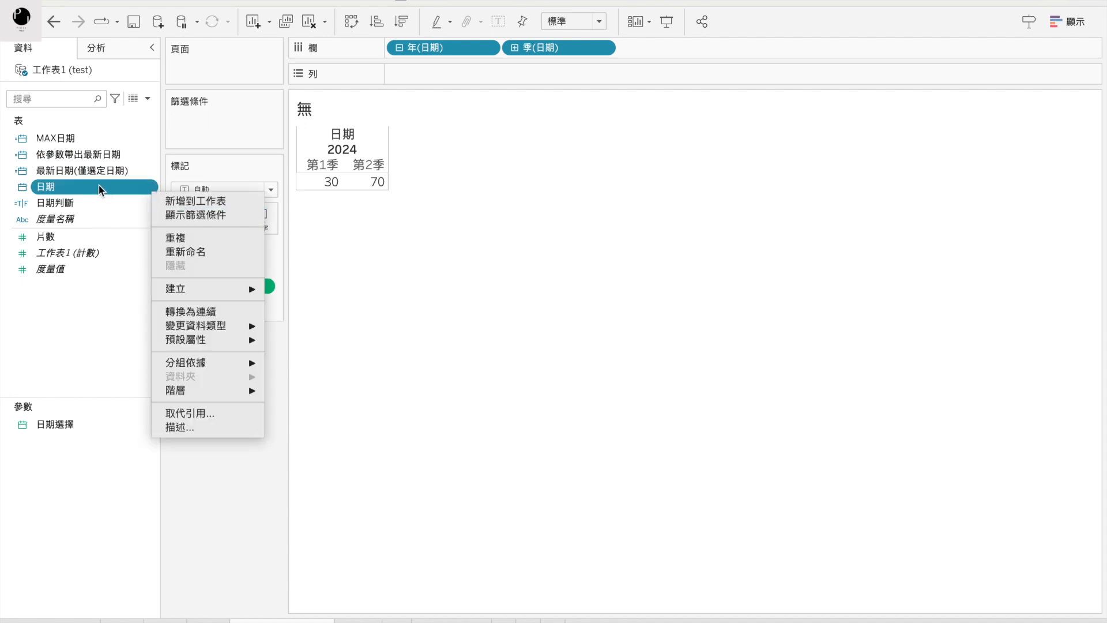
click(218, 470)
drag(45, 187, 205, 125)
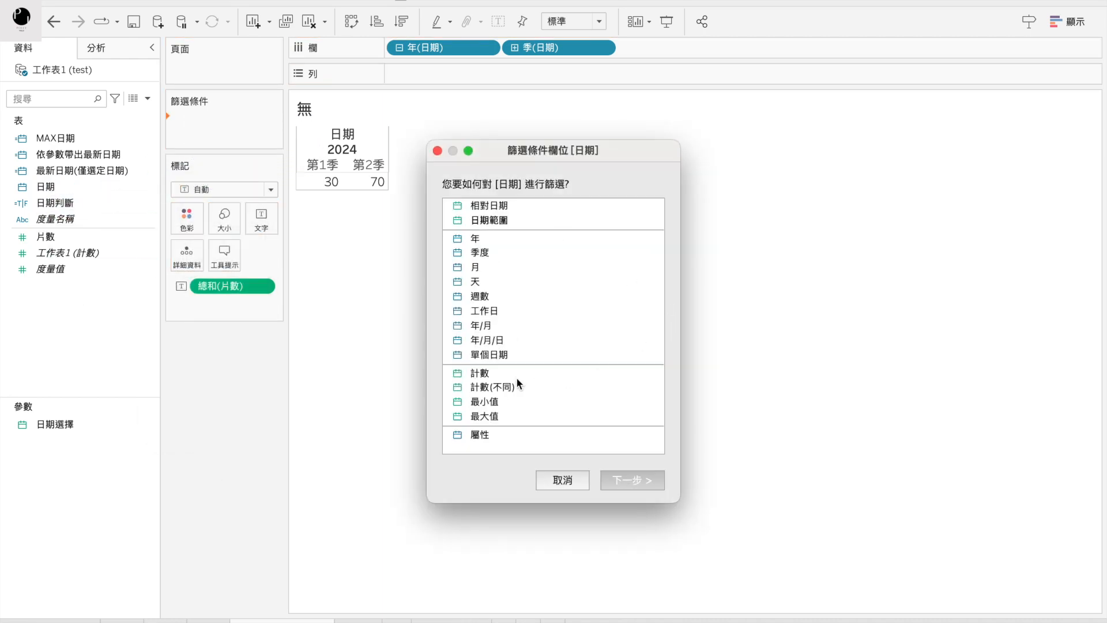
click(502, 339)
click(636, 476)
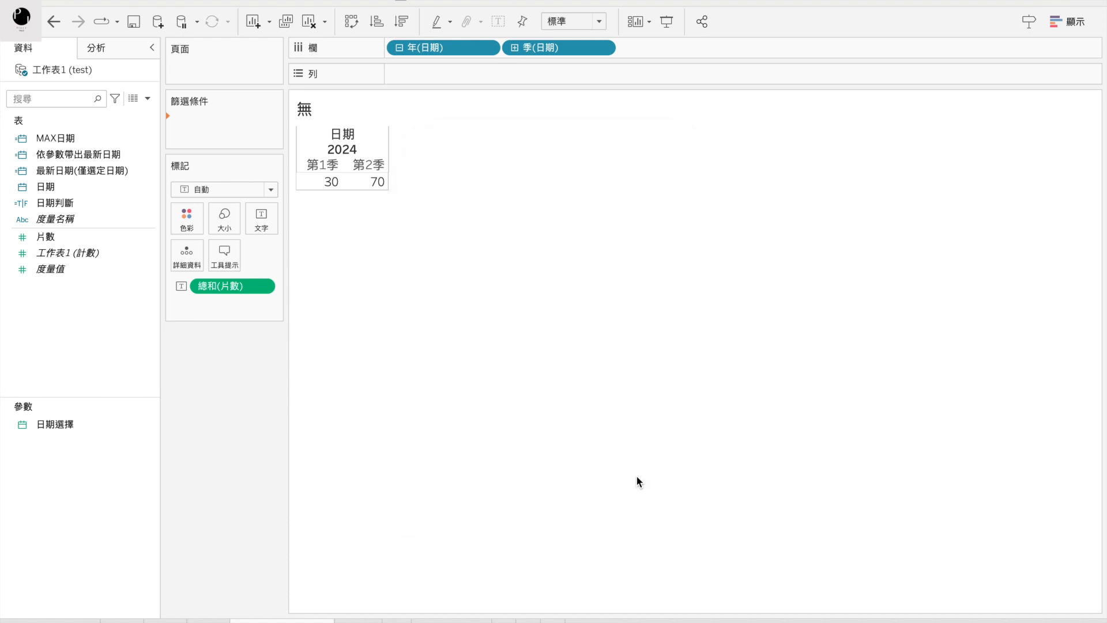
click(438, 337)
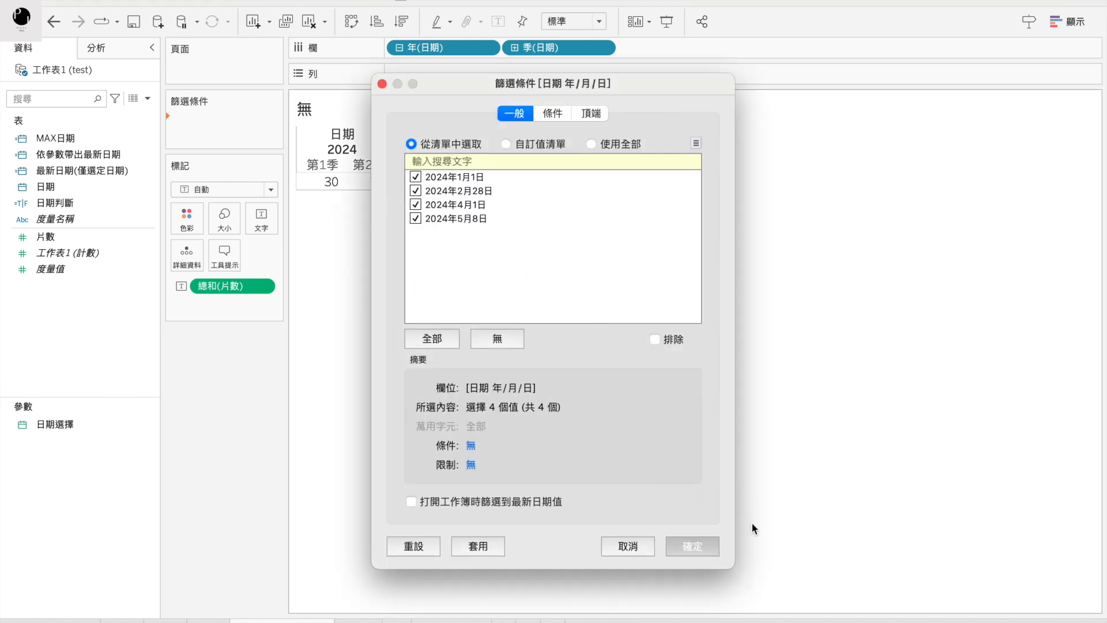
click(689, 545)
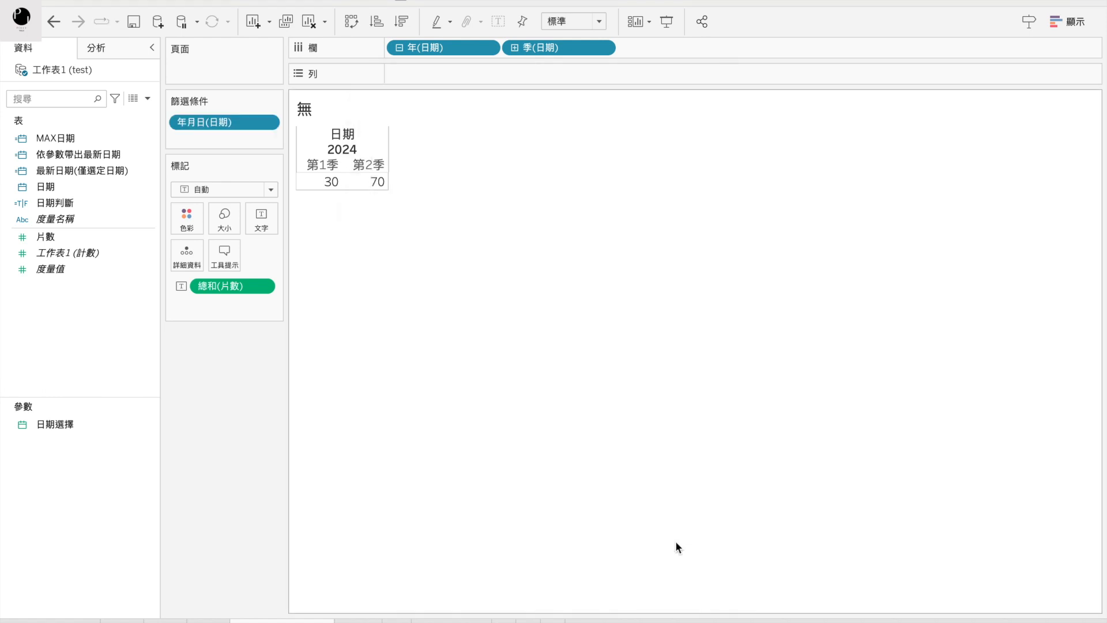
Show the 年月日(日期) filter control on the sheet and exclude 2024年5月8日
click(266, 122)
click(254, 161)
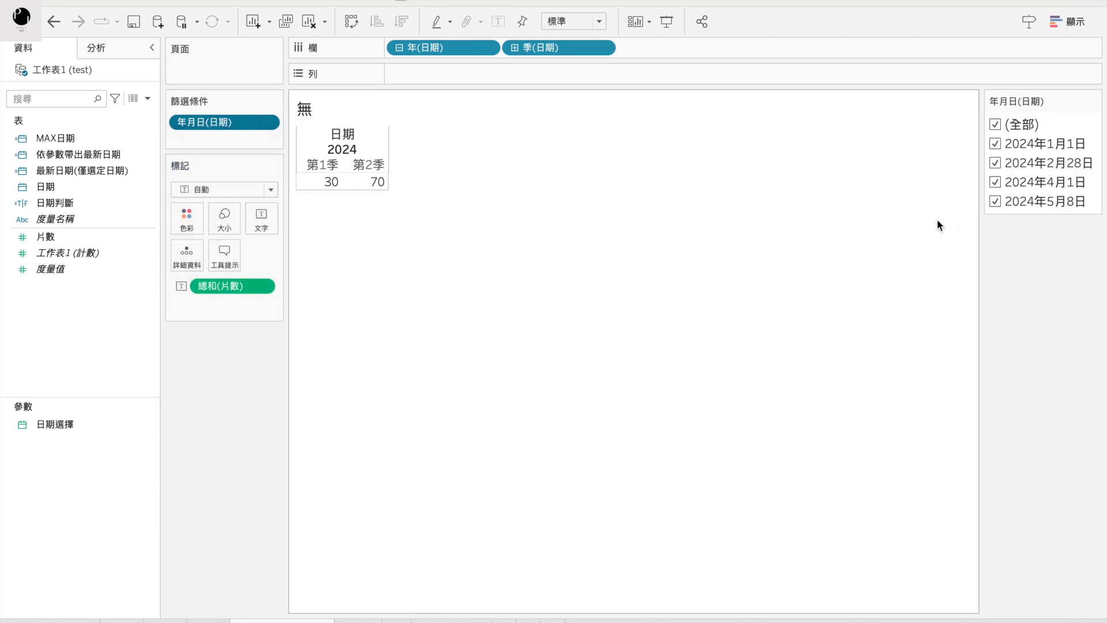
click(994, 200)
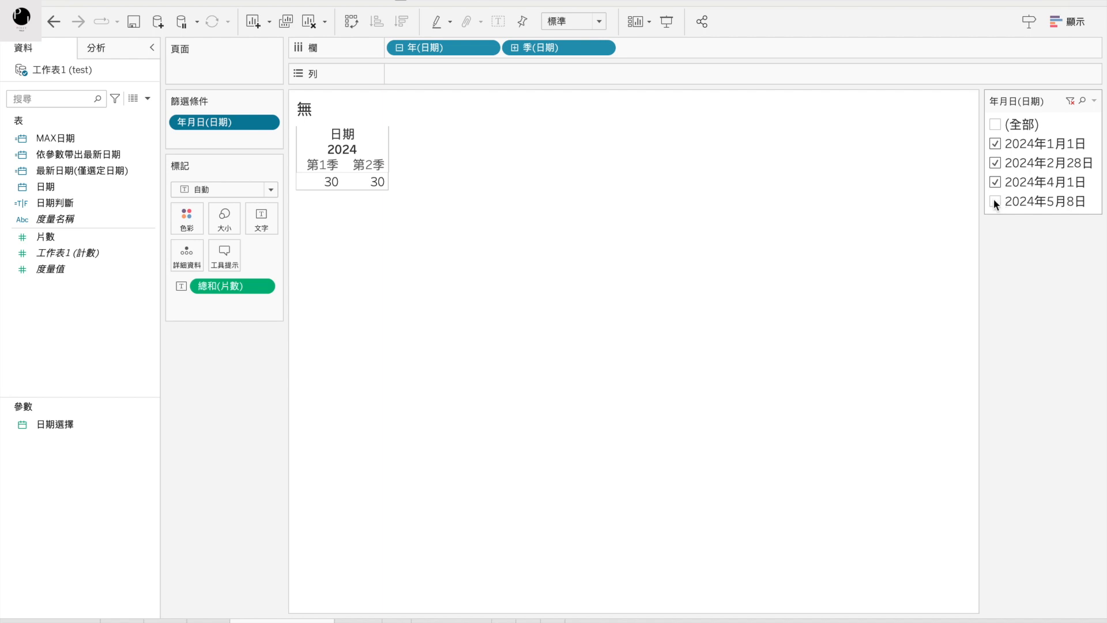
Replace the sheet title with the dynamic 年月日(日期) field, and reselect 2024年5月8日 in the filter
double_click(388, 105)
key(super+a)
key(BackSpace)
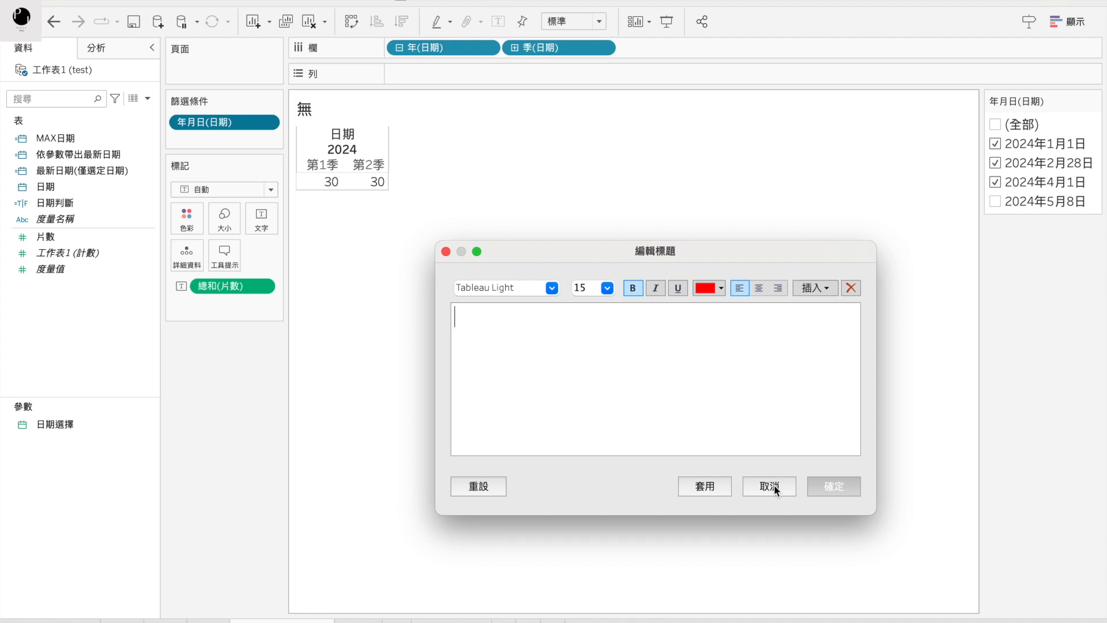
click(827, 287)
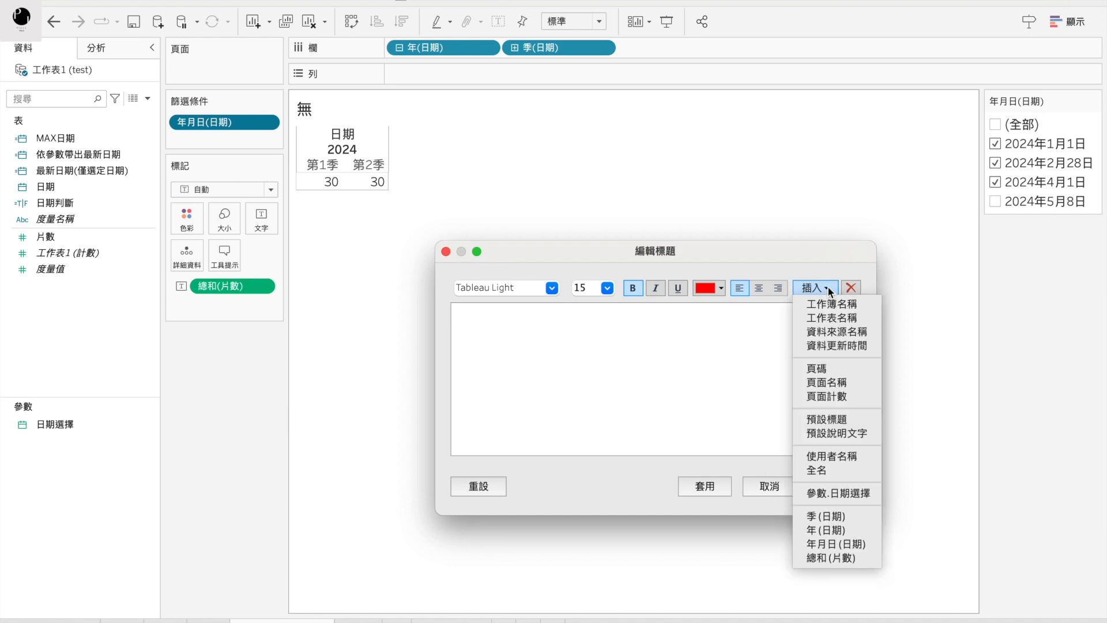
click(849, 540)
click(705, 483)
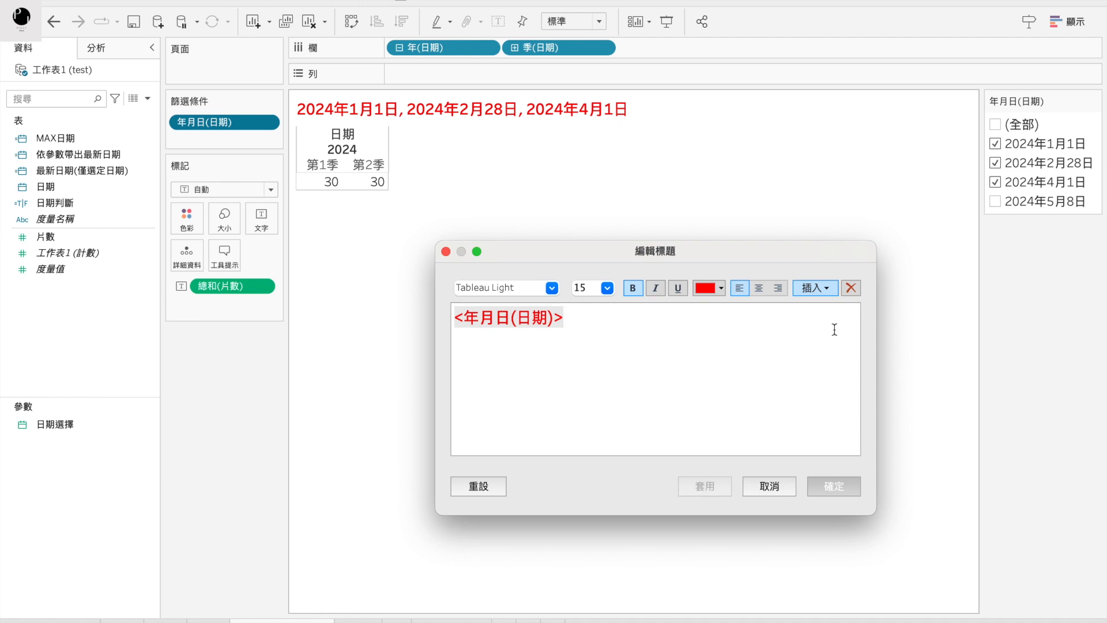
click(833, 487)
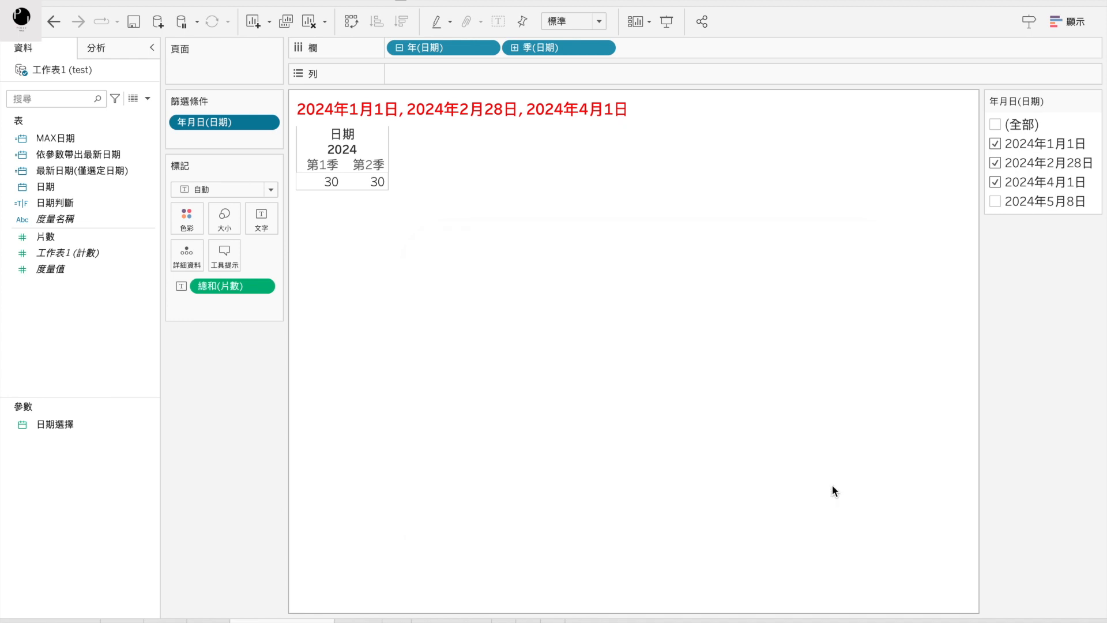
click(995, 201)
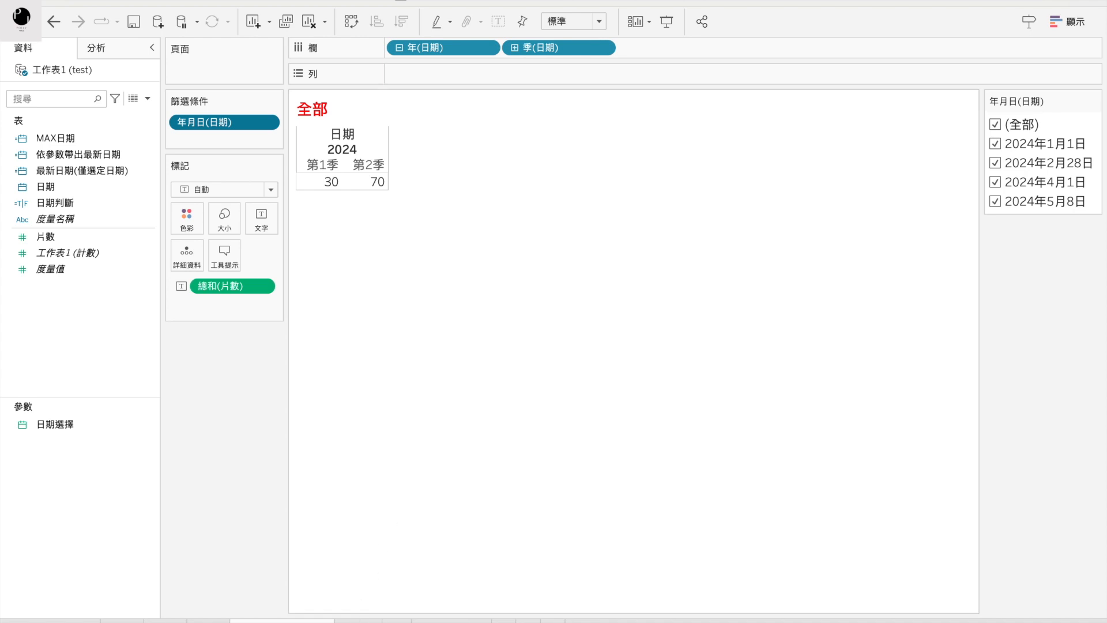
Switch to the 確認過程 worksheet and examine the formula of the MAX日期 calculated field
click(358, 621)
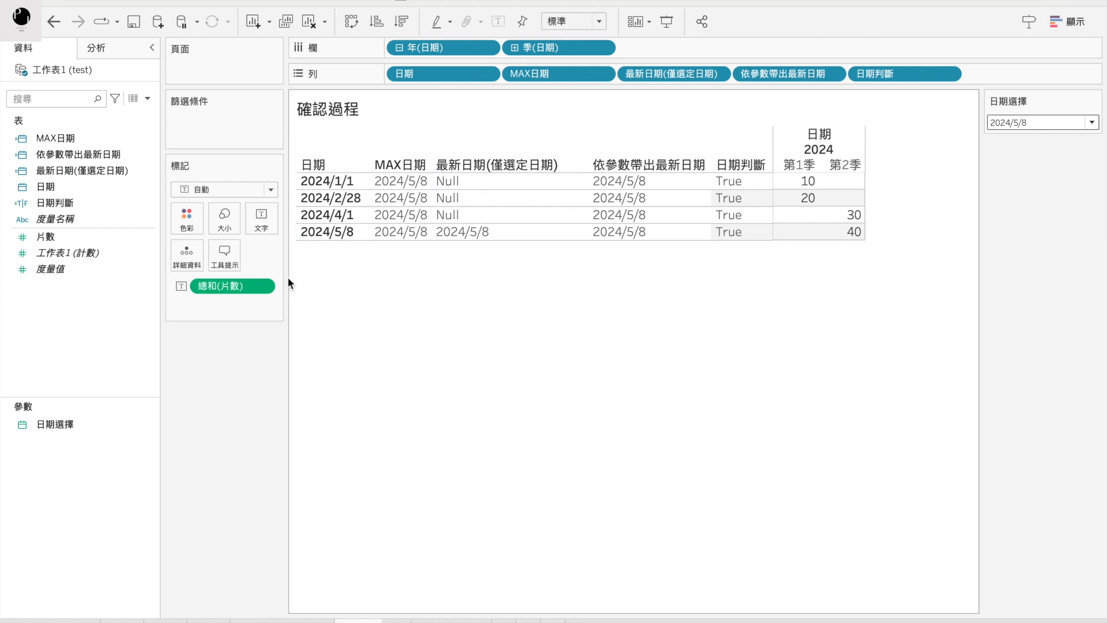
right_click(69, 138)
click(109, 218)
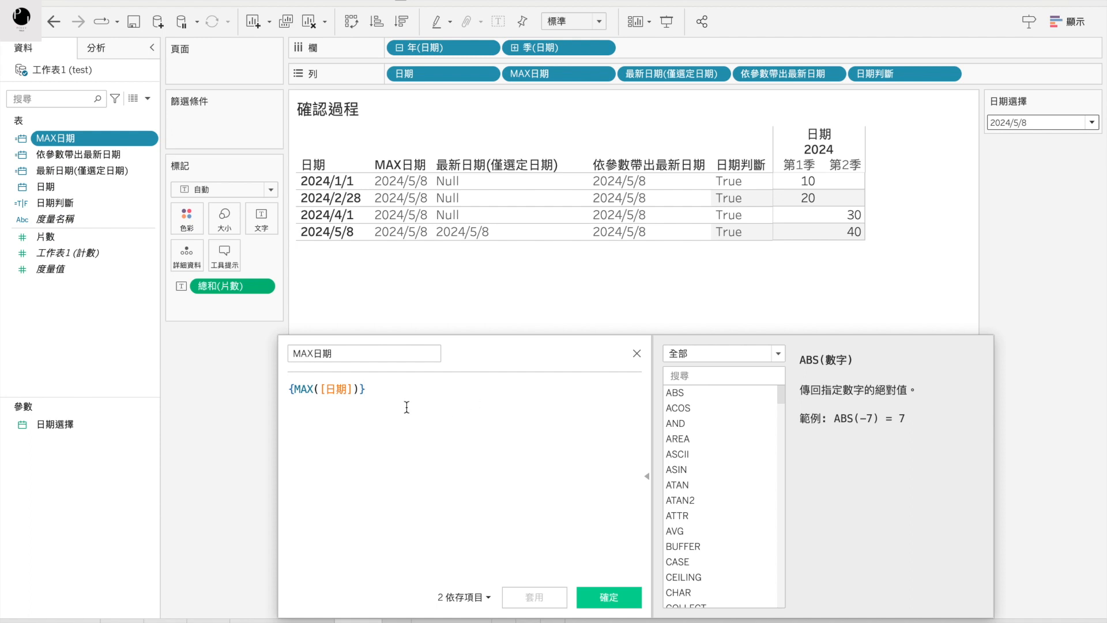
drag(382, 396, 259, 391)
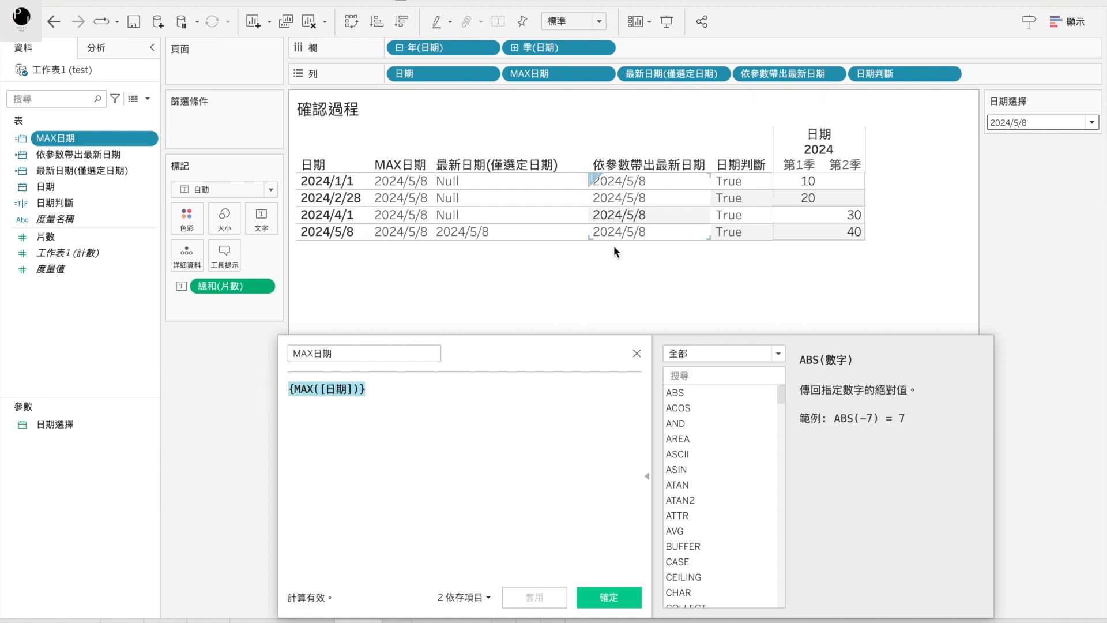
click(636, 352)
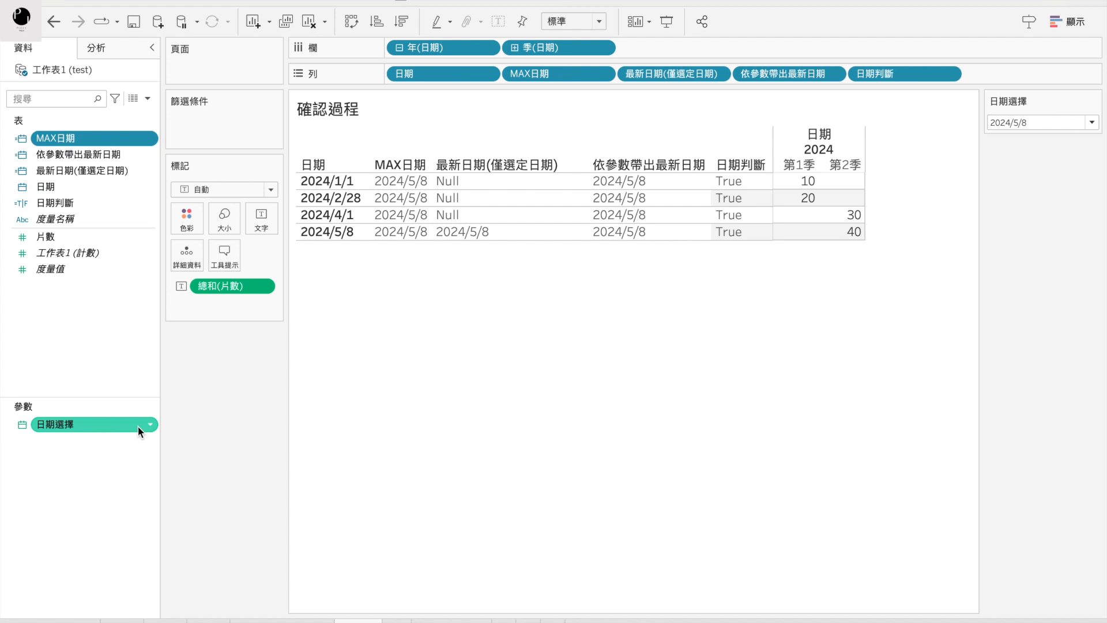
Examine the 日期選擇 parameter's data type, allowed values and the field that fills its list
click(149, 424)
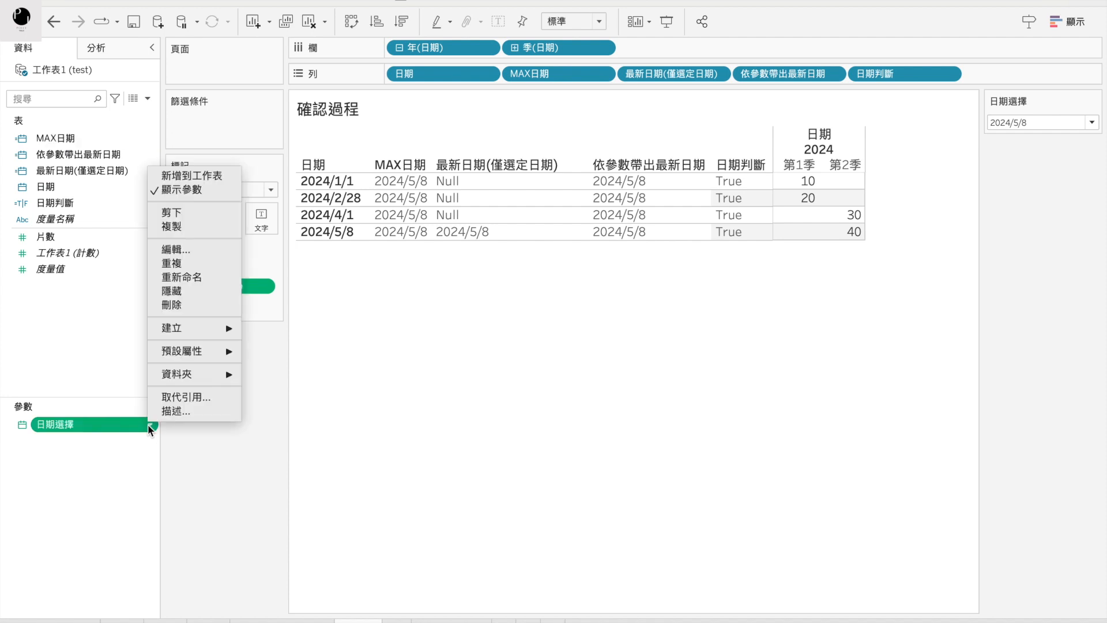
click(189, 251)
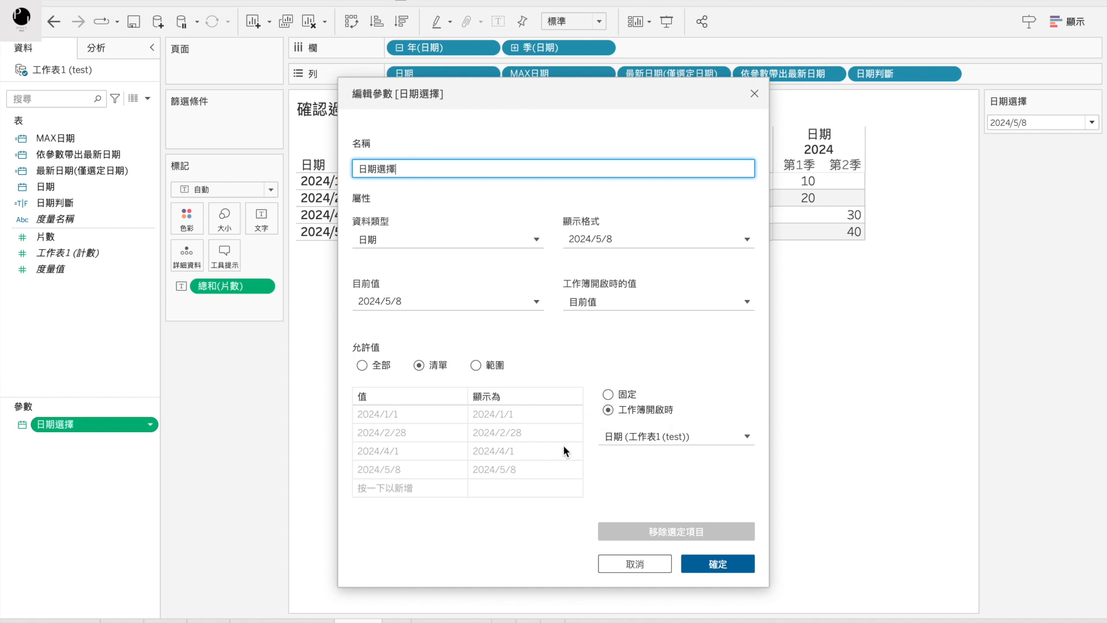
click(712, 564)
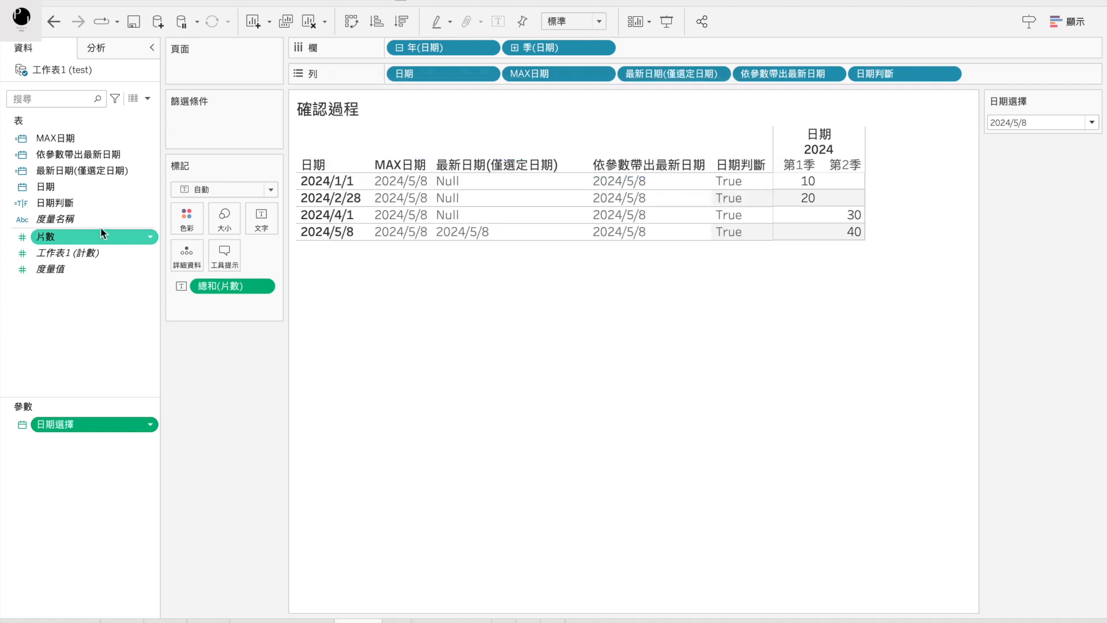
Examine the FIXED MAX formula of the 依參數帶出最新日期 calculated field
right_click(92, 160)
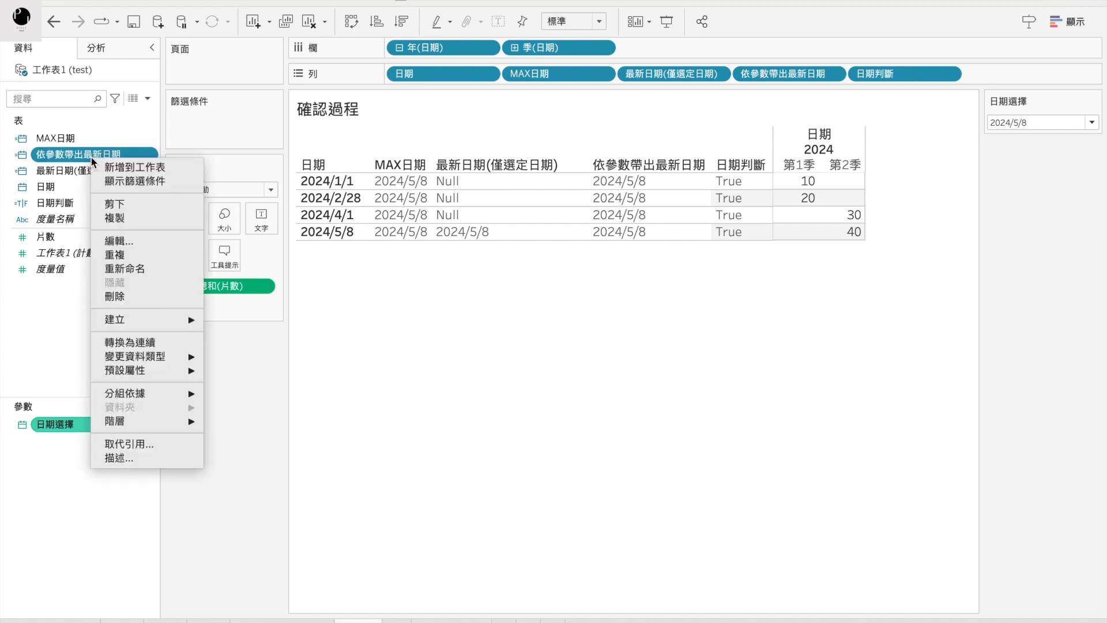
click(123, 241)
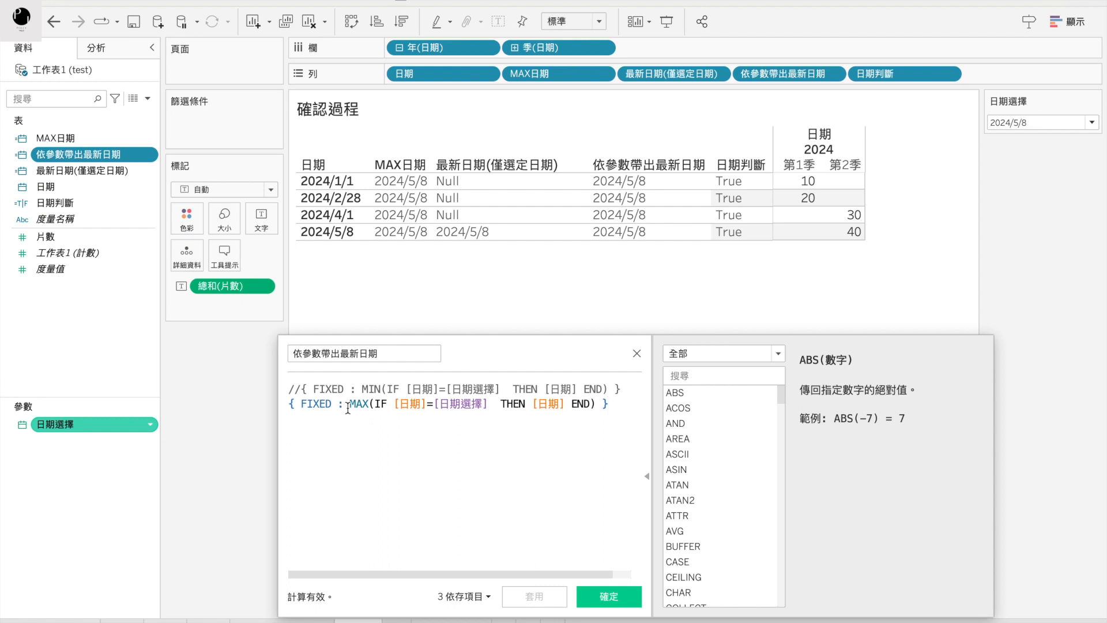
drag(375, 403, 589, 403)
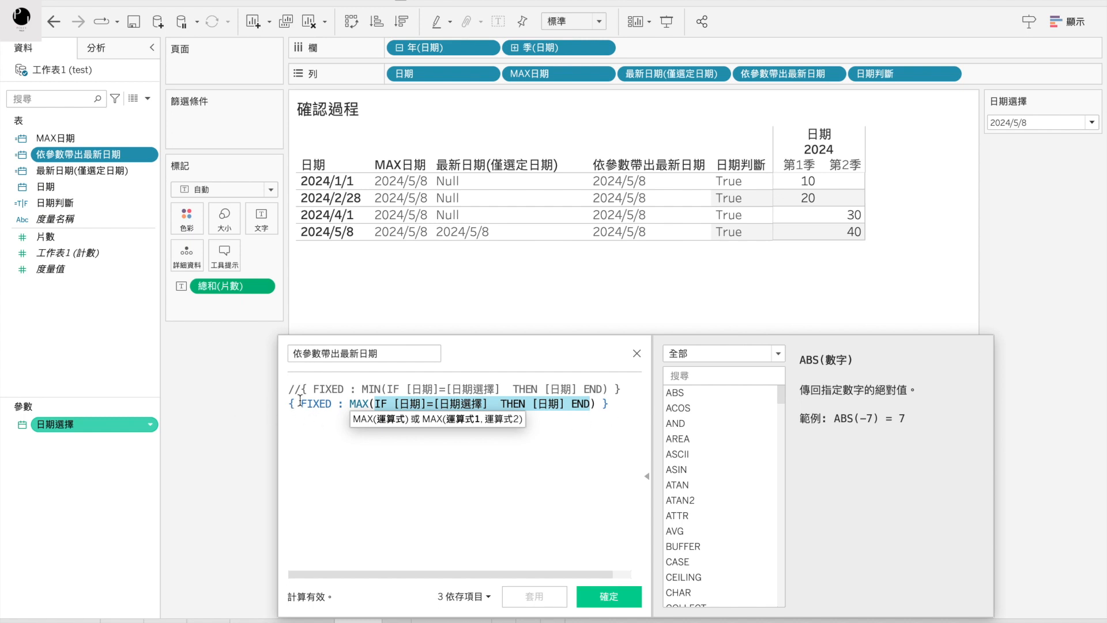
click(611, 601)
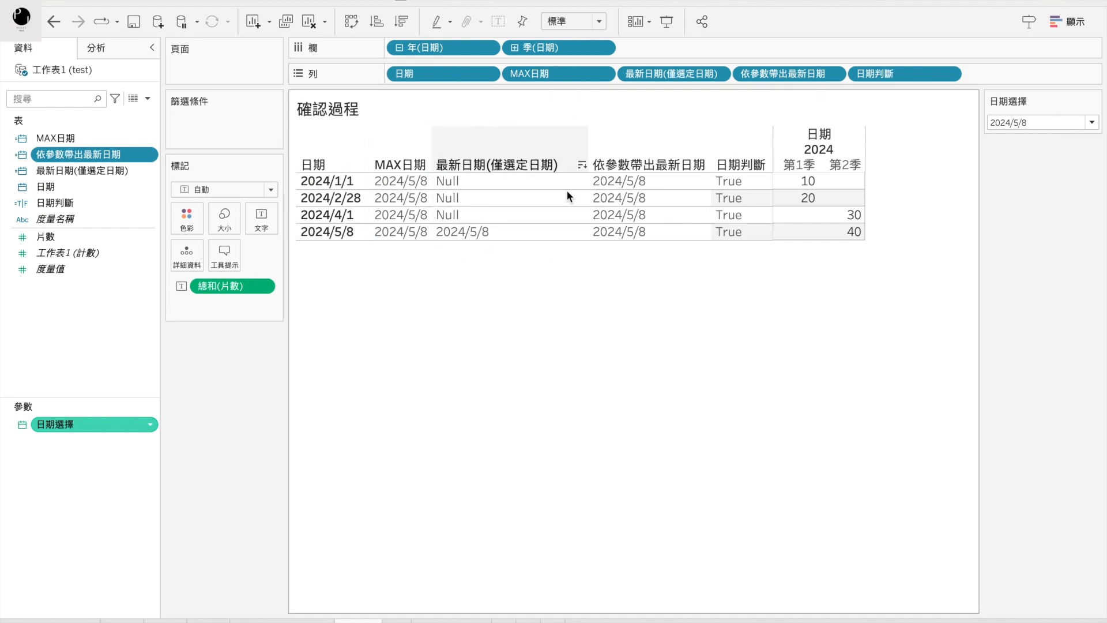
Examine the IF formula of the 最新日期(僅選定日期) calculated field
click(74, 165)
right_click(73, 164)
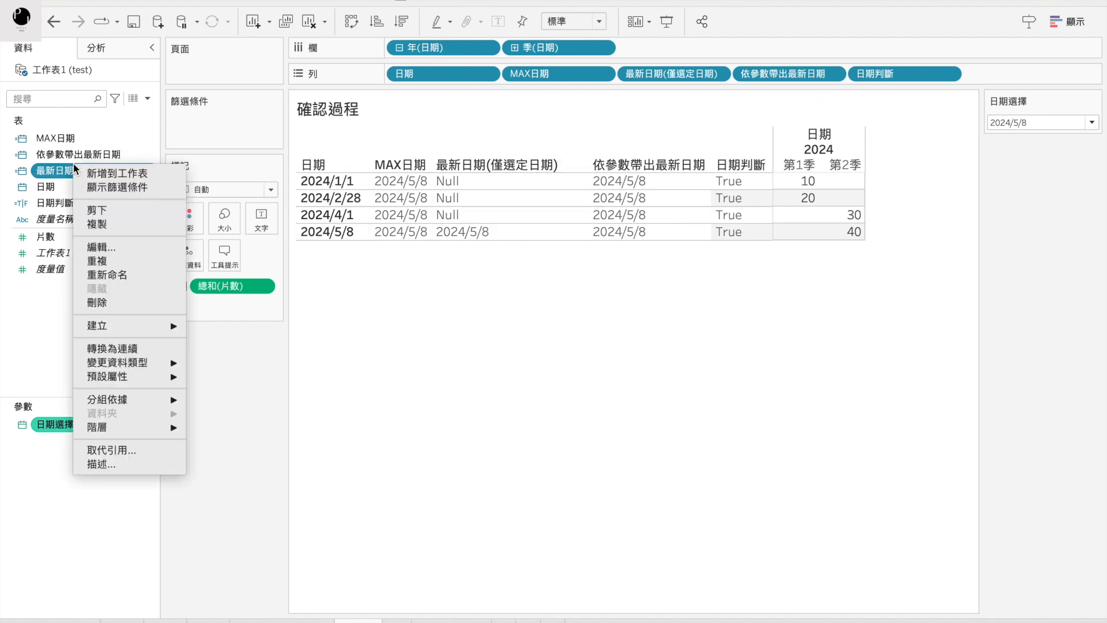
click(113, 246)
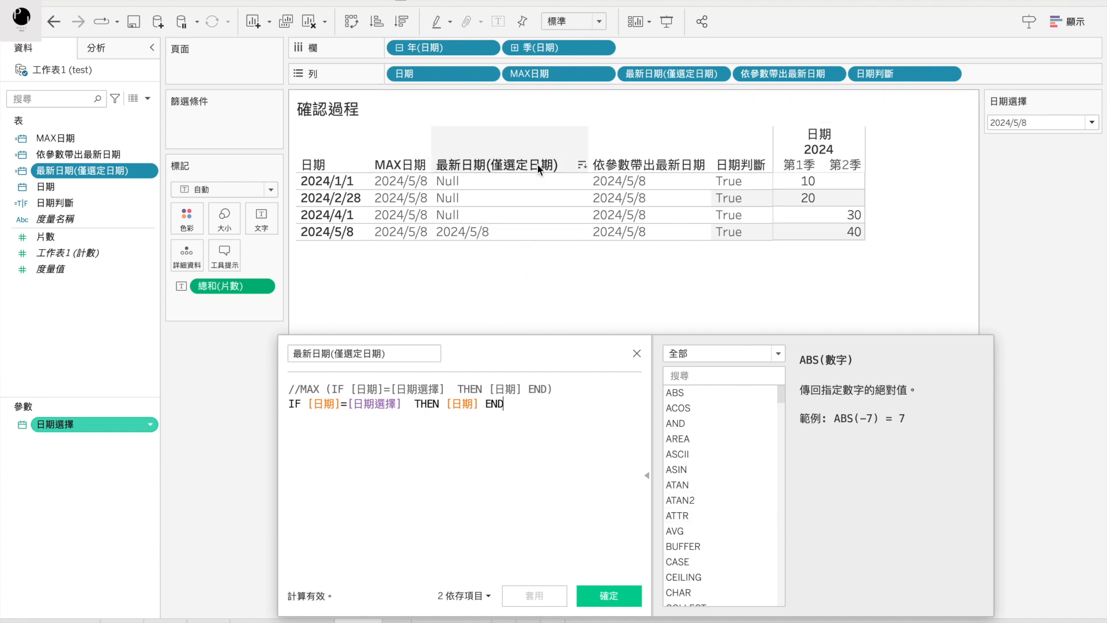
click(636, 352)
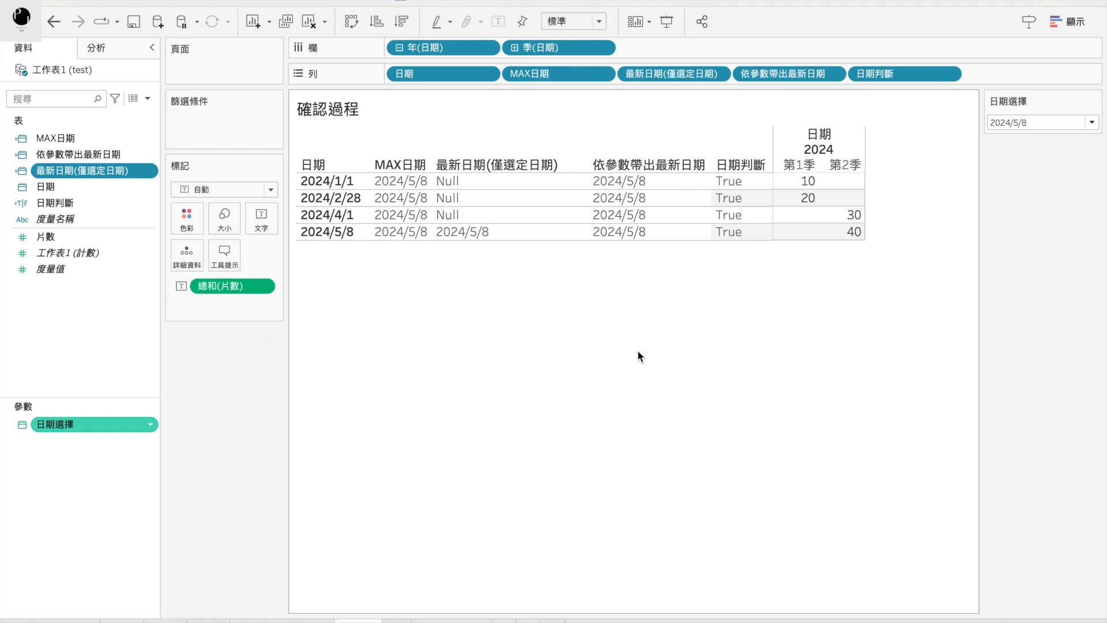
Set the 日期選擇 parameter to 2024/4/1 on the 確認過程 worksheet
click(1018, 121)
click(1018, 168)
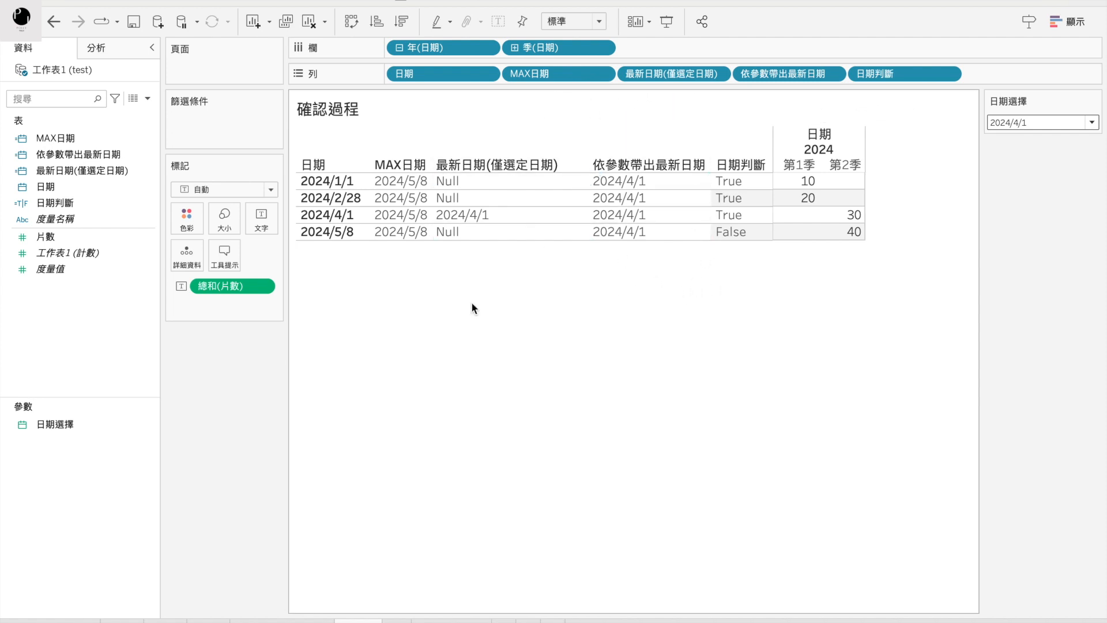
click(82, 154)
Examine the formula of the 日期判斷 calculated field that compares 日期 with the parameter
right_click(63, 209)
click(116, 287)
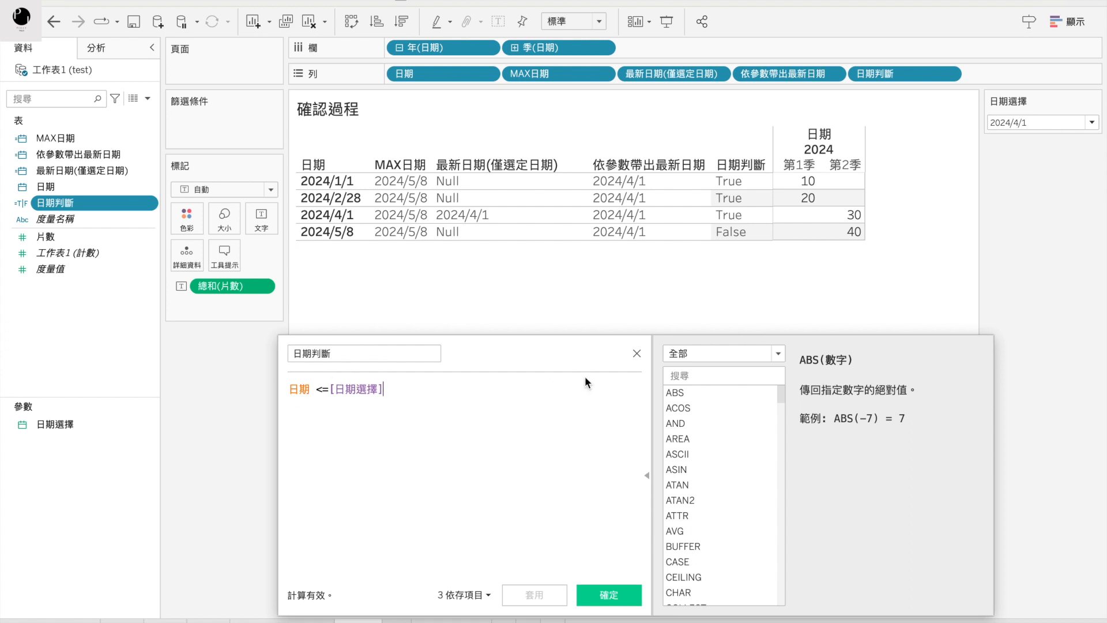
click(636, 353)
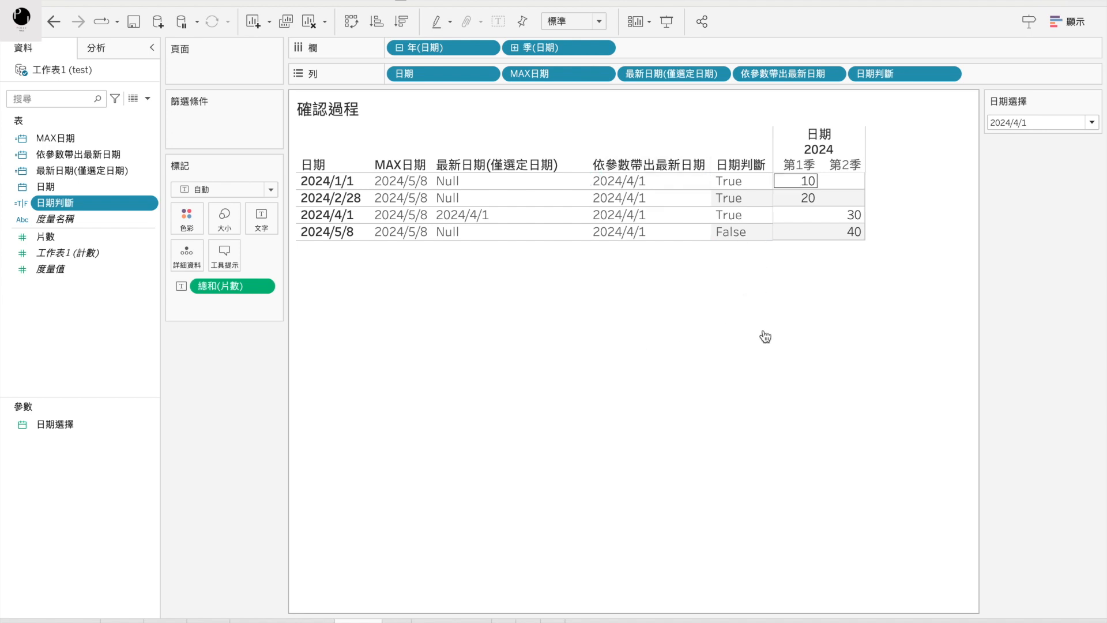
On the 結果 worksheet, set the 日期選擇 parameter to 2024/5/8 and then back to 2024/4/1
click(396, 621)
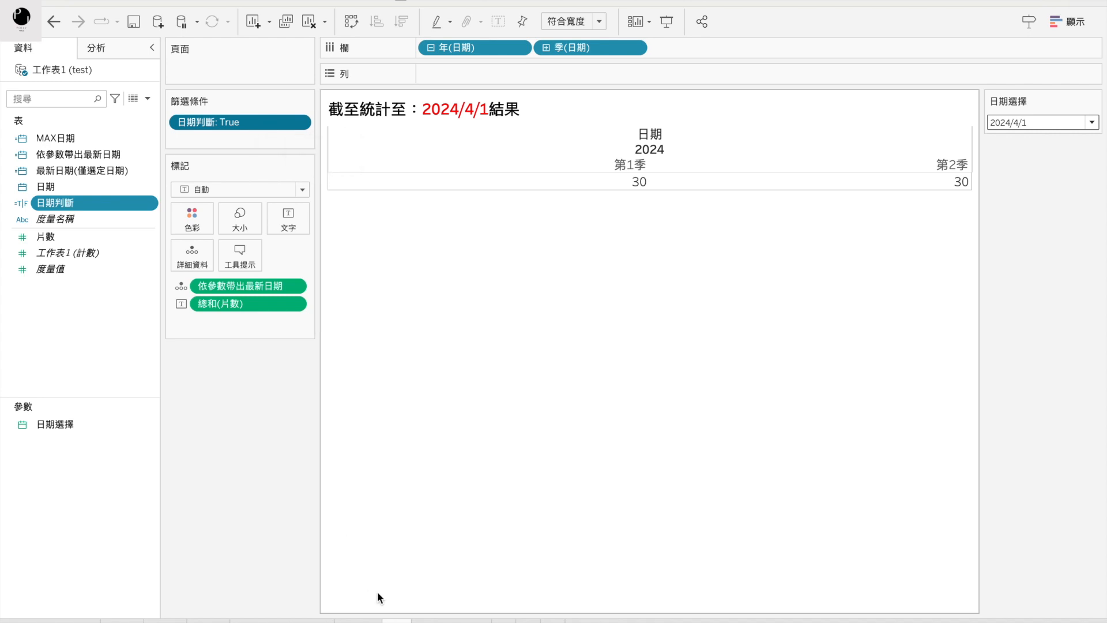
click(1043, 122)
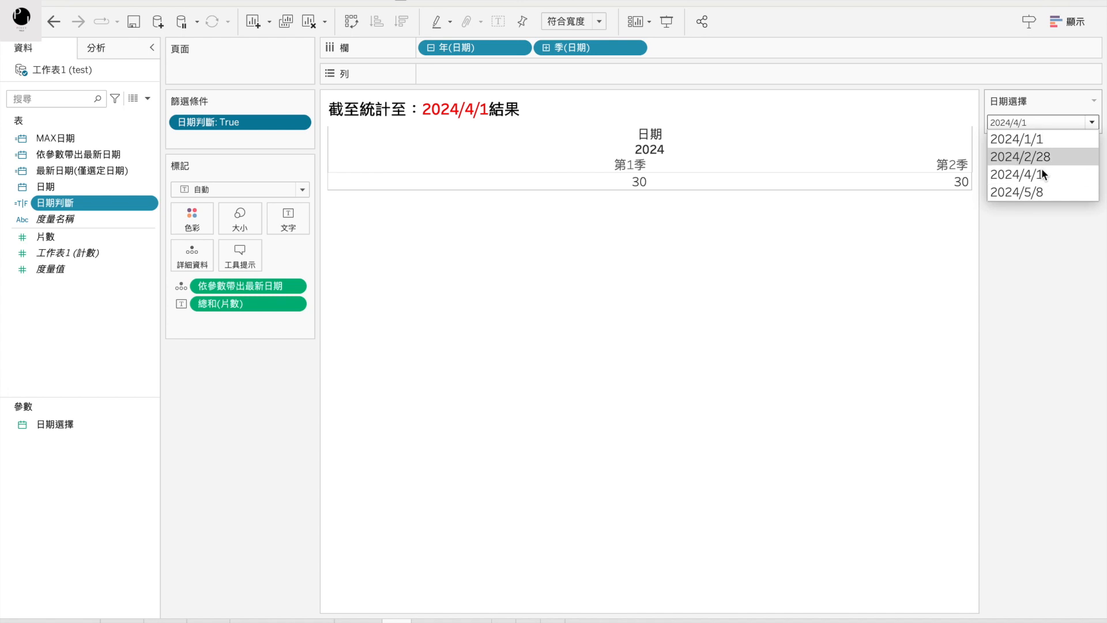
click(1041, 192)
click(1029, 121)
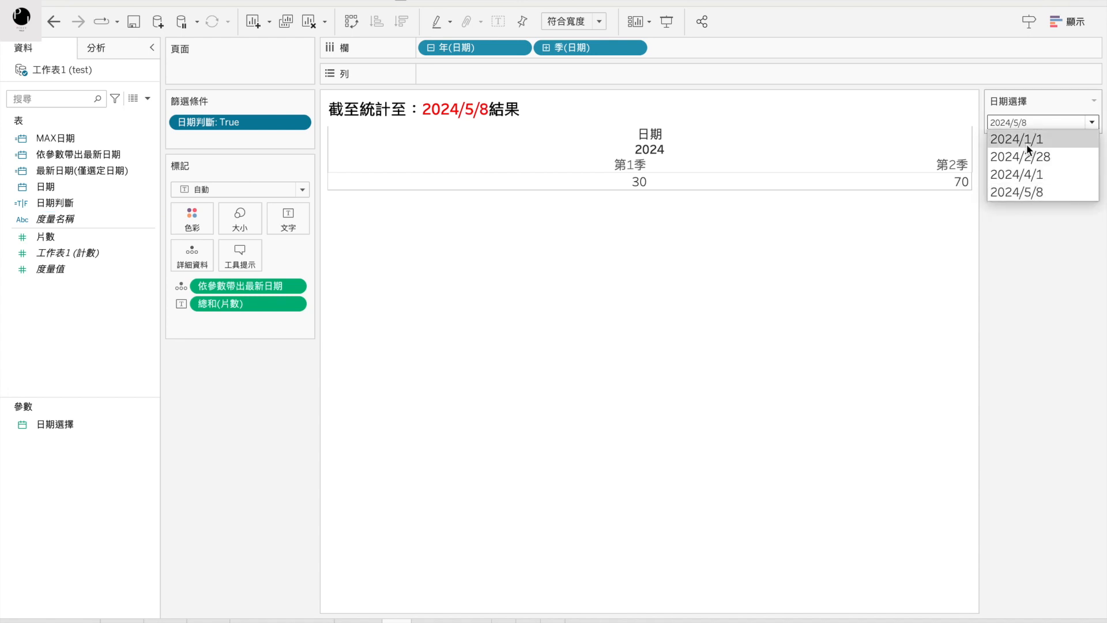
click(1022, 173)
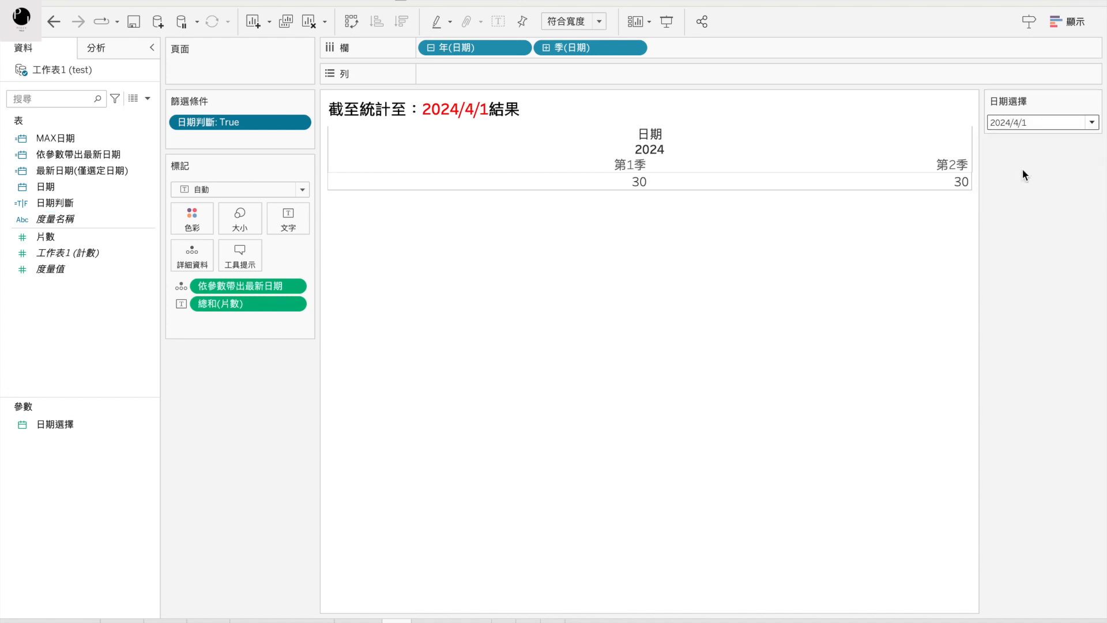
Examine the fields inserted in the title of the 結果 worksheet, then close the title editor
double_click(480, 112)
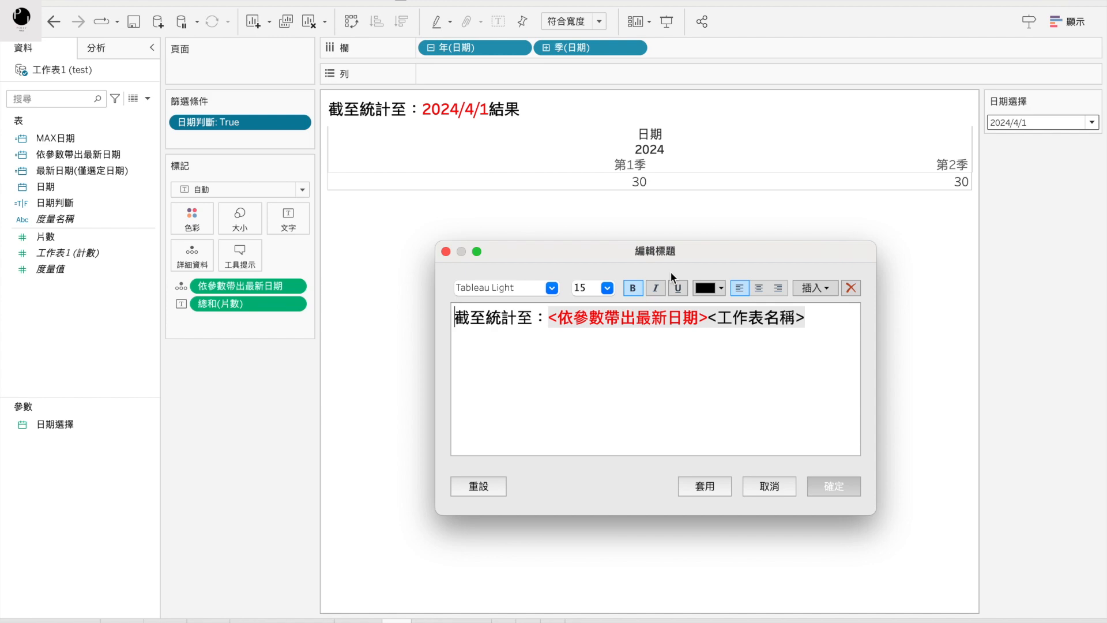
click(840, 486)
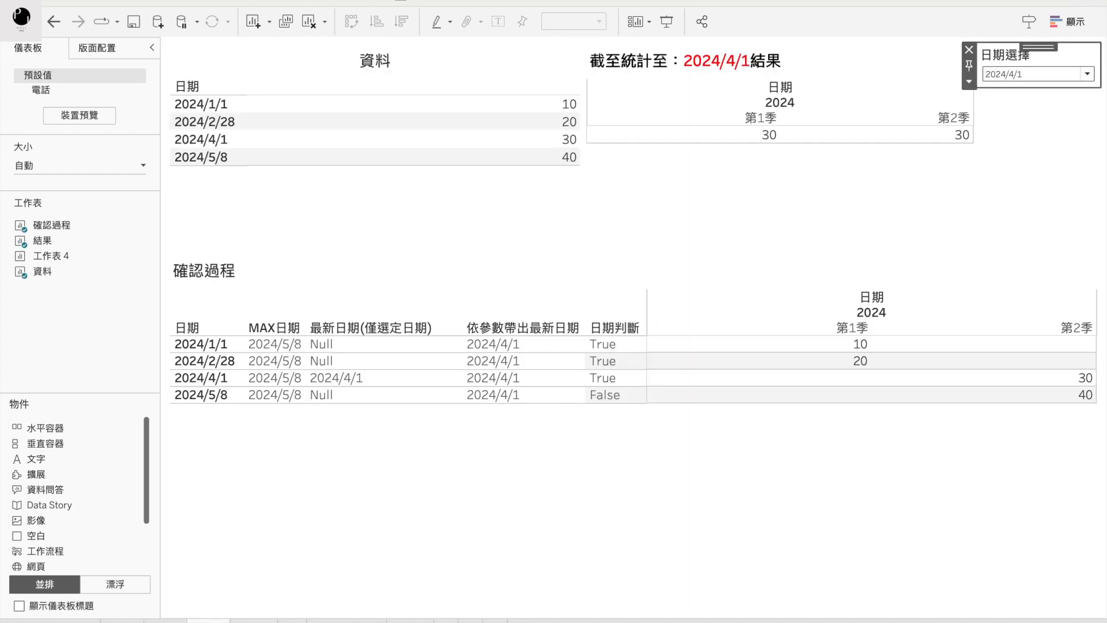
Review the 結果 worksheet again after the dashboard
click(409, 620)
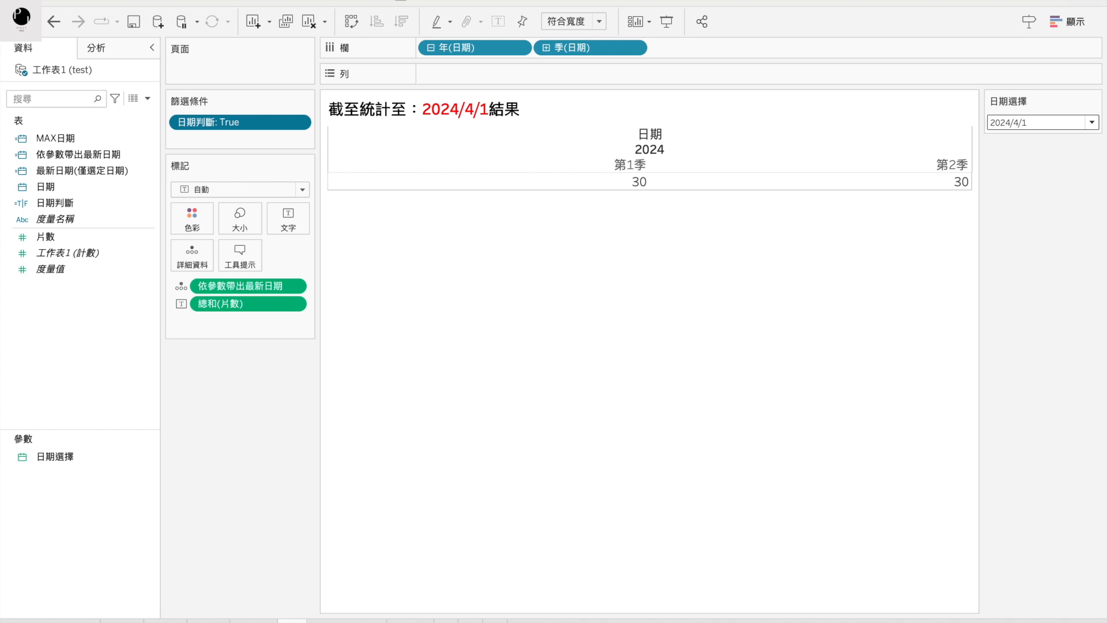
click(251, 621)
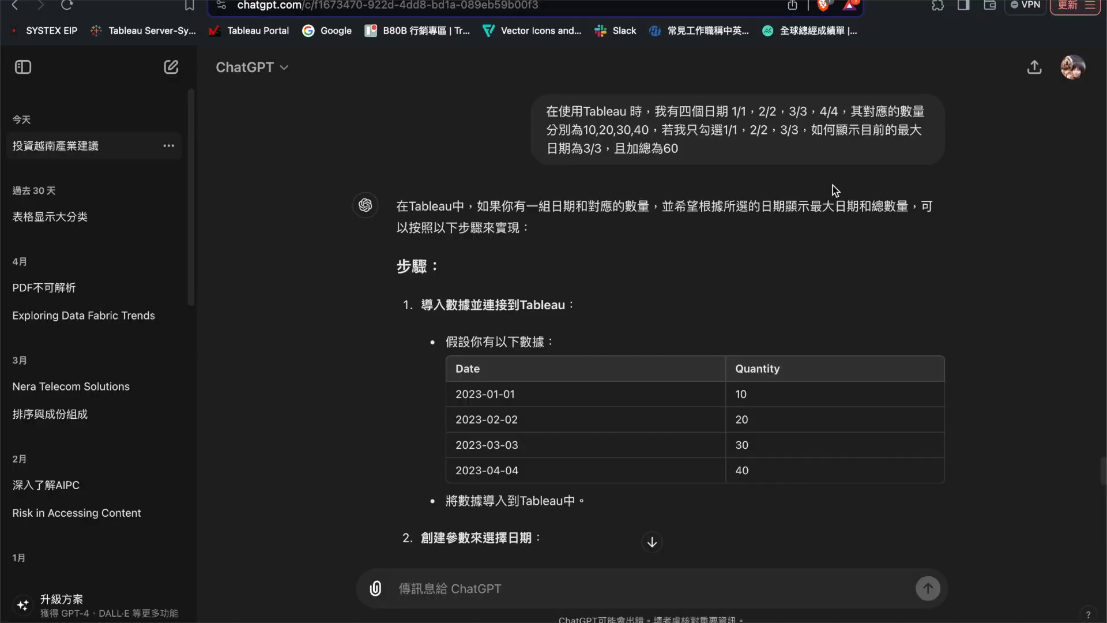
Switch to the ChatGPT conversation and read its instructions for the Select Dates parameter and the calculated fields for maximum date and total quantity
scroll(764, 260, down, 5)
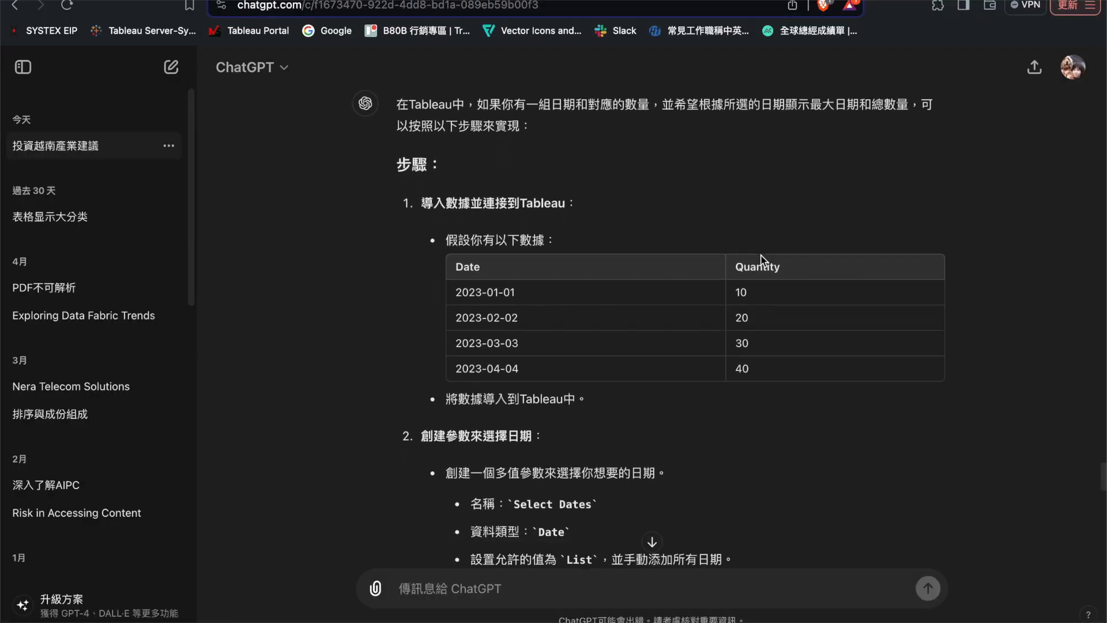
scroll(764, 261, down, 7)
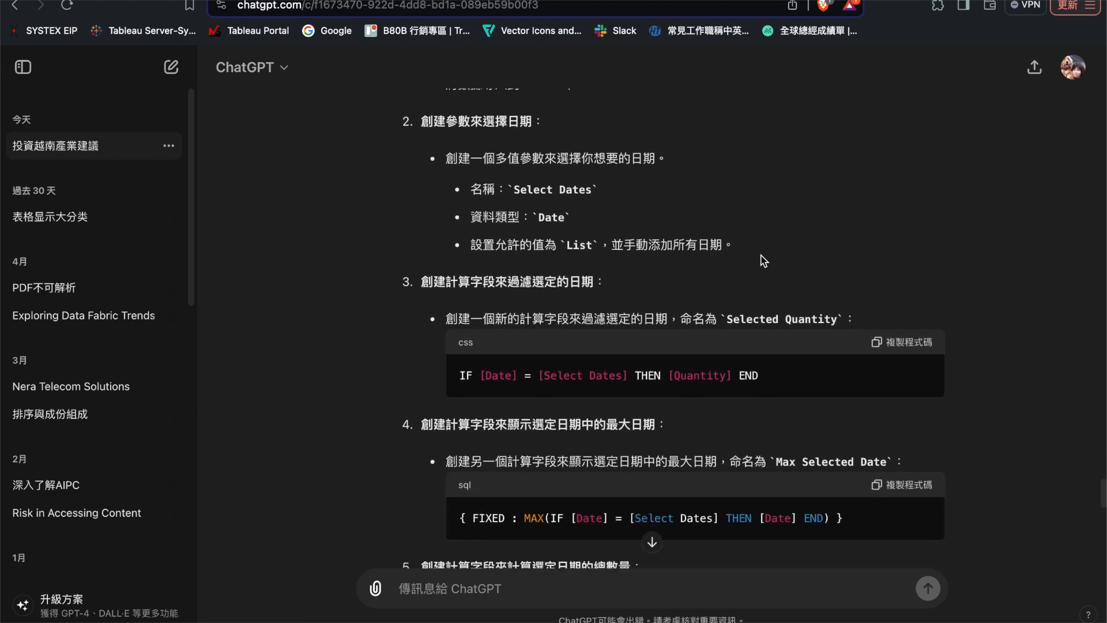
scroll(764, 261, down, 5)
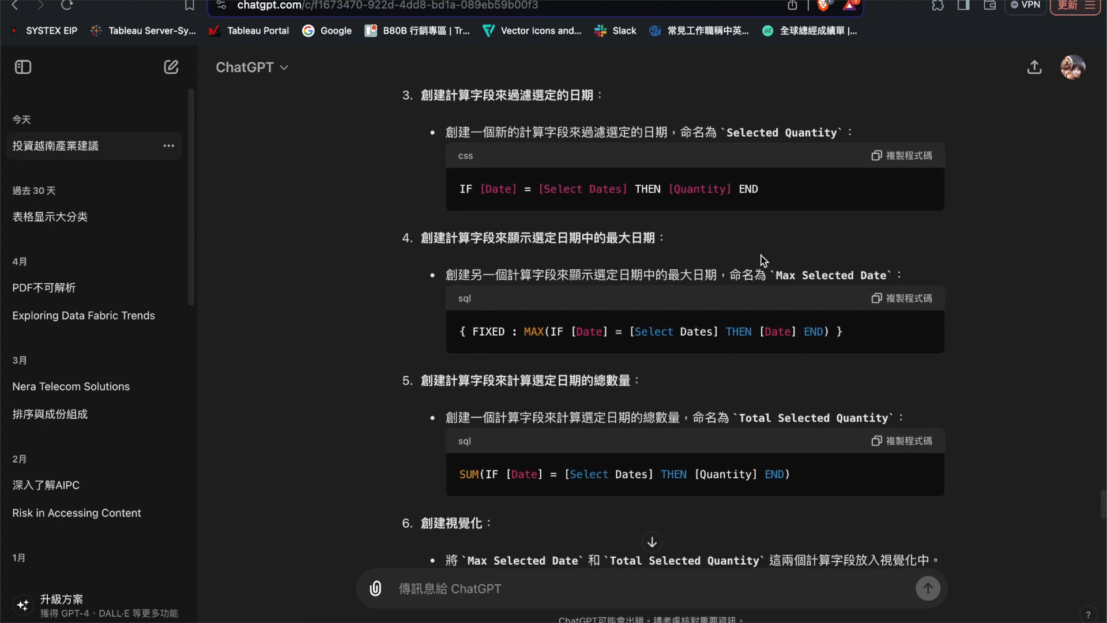
scroll(761, 255, down, 8)
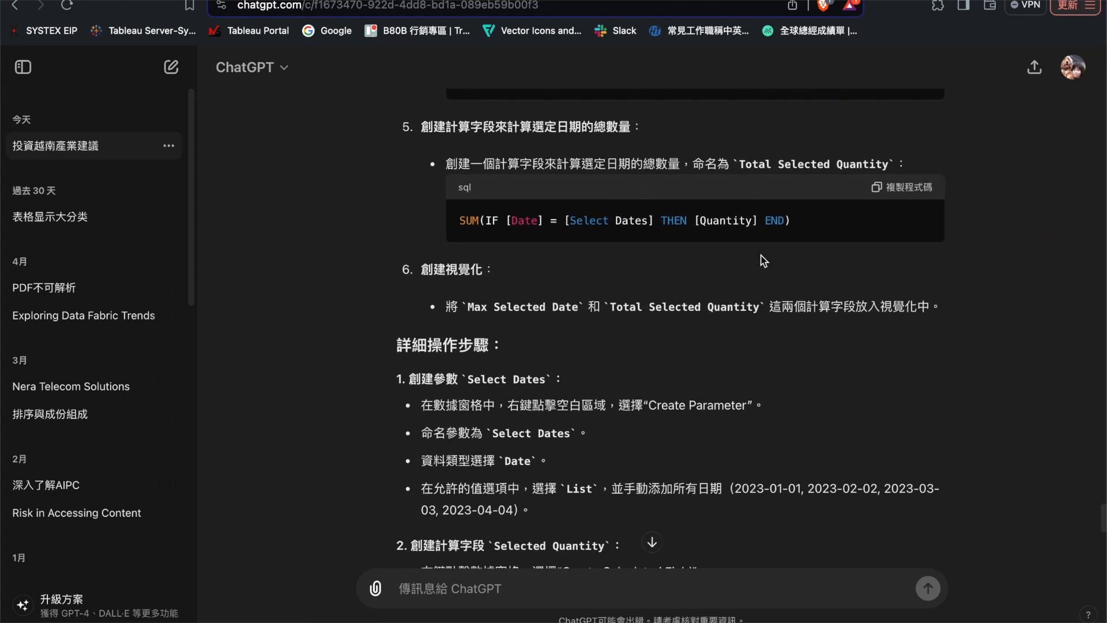
scroll(763, 260, down, 6)
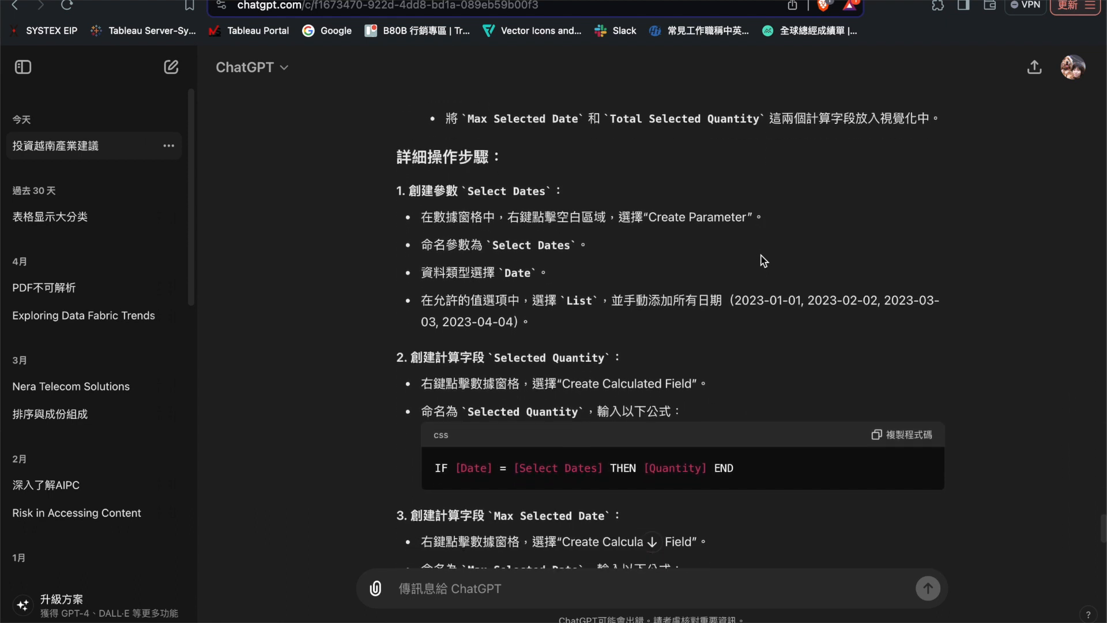
scroll(764, 260, down, 8)
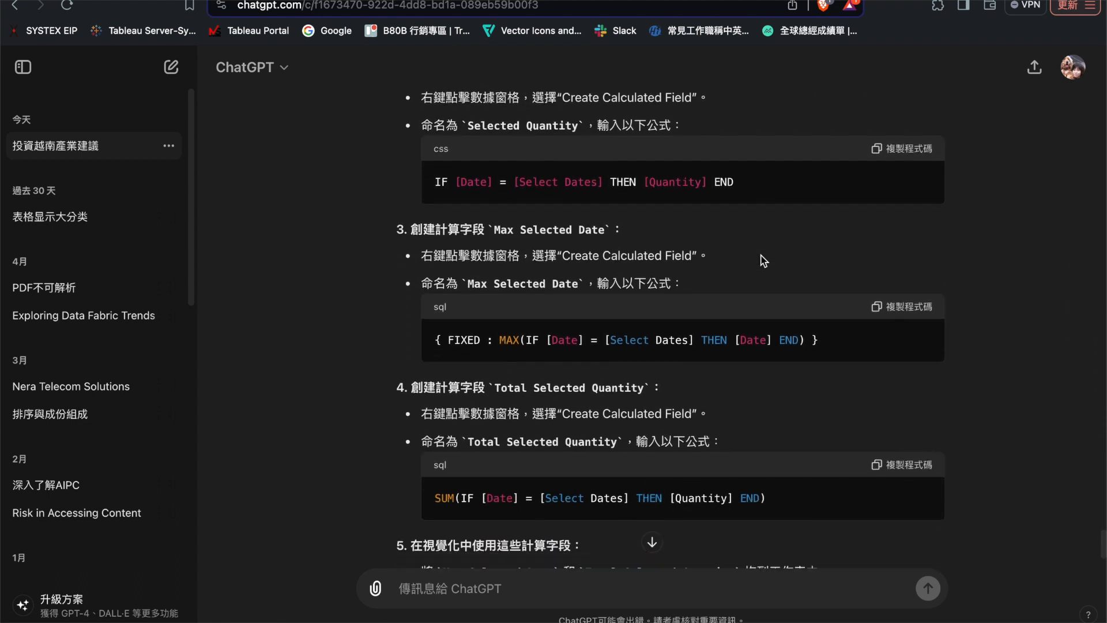
scroll(764, 260, down, 3)
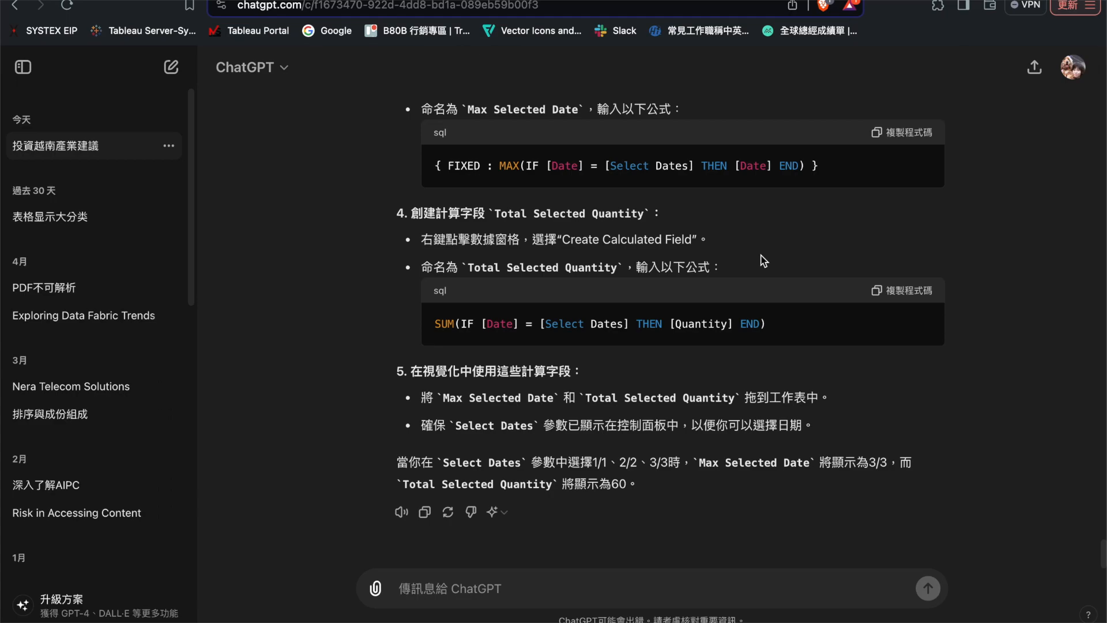